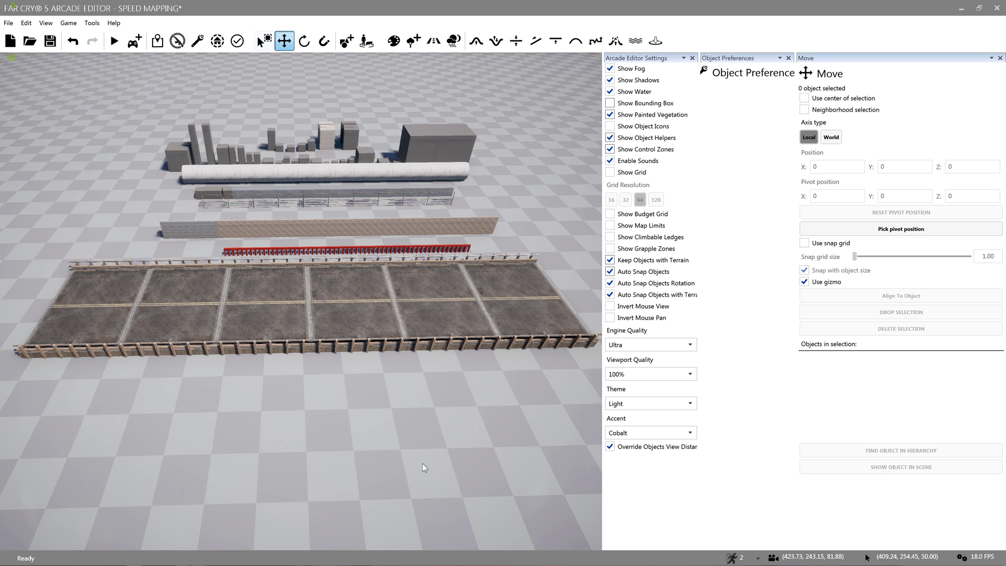
- Move the end Bridge 10m Concrete section out of its row to open ground in front of the other sections
mouse_move(389, 466)
right_mouse_down()
mouse_move(388, 367)
mouse_move(388, 446)
right_mouse_up()
key("w")
key("s")
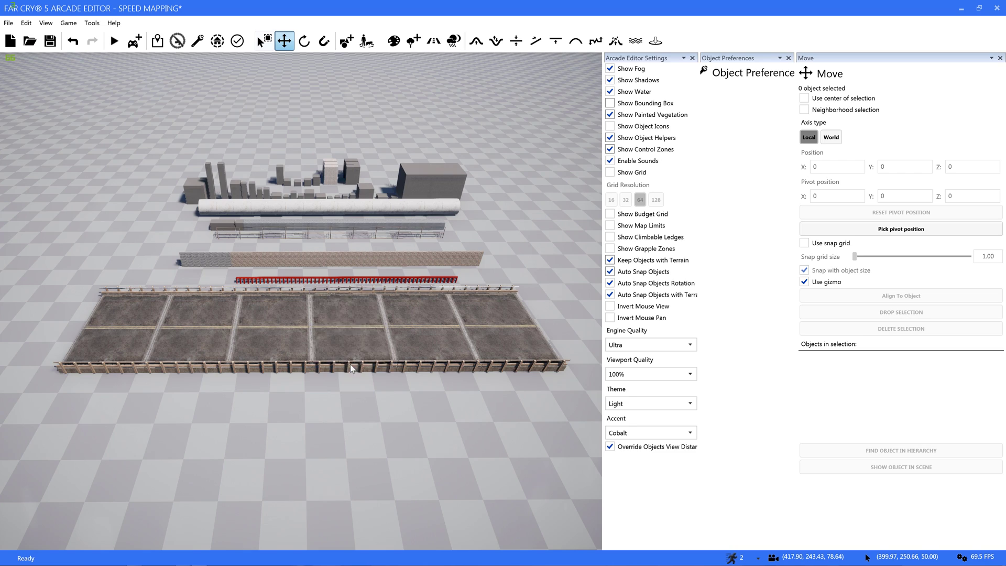
mouse_move(325, 423)
right_mouse_down()
mouse_move(325, 355)
mouse_move(324, 428)
right_mouse_up()
key("w")
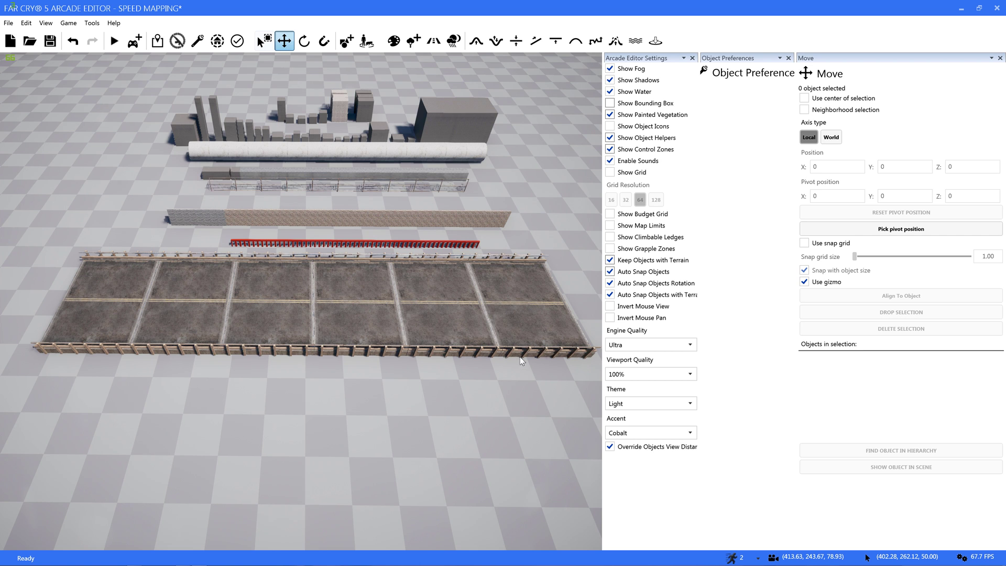
left_click(521, 334)
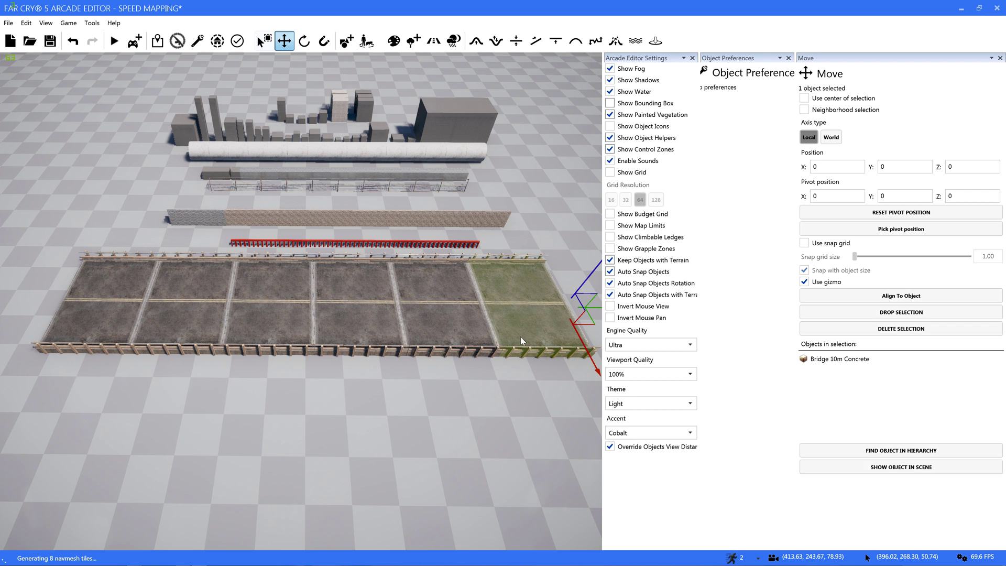
left_click_drag(588, 320, 506, 466)
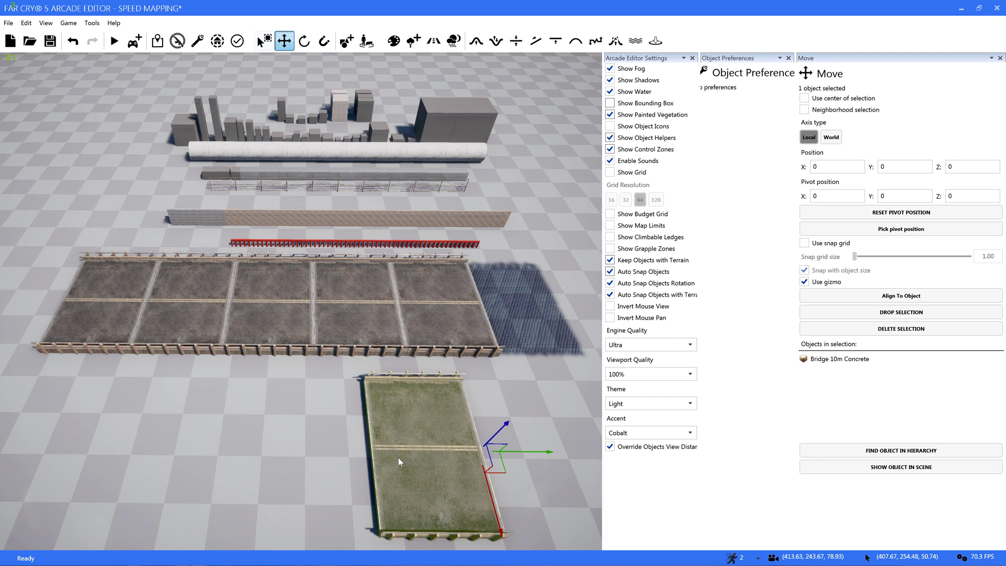
- Turn on the snap grid and place a copy of the bridge section flush beside the original
left_click(803, 243)
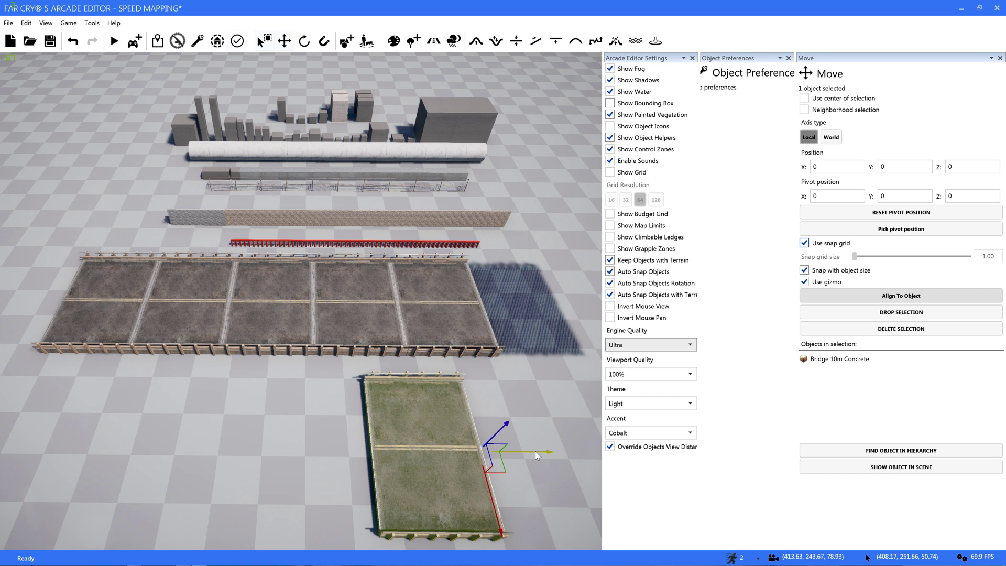
mouse_move(535, 451)
left_mouse_down("shift")
mouse_move(398, 467)
mouse_move(426, 471)
left_mouse_up("shift")
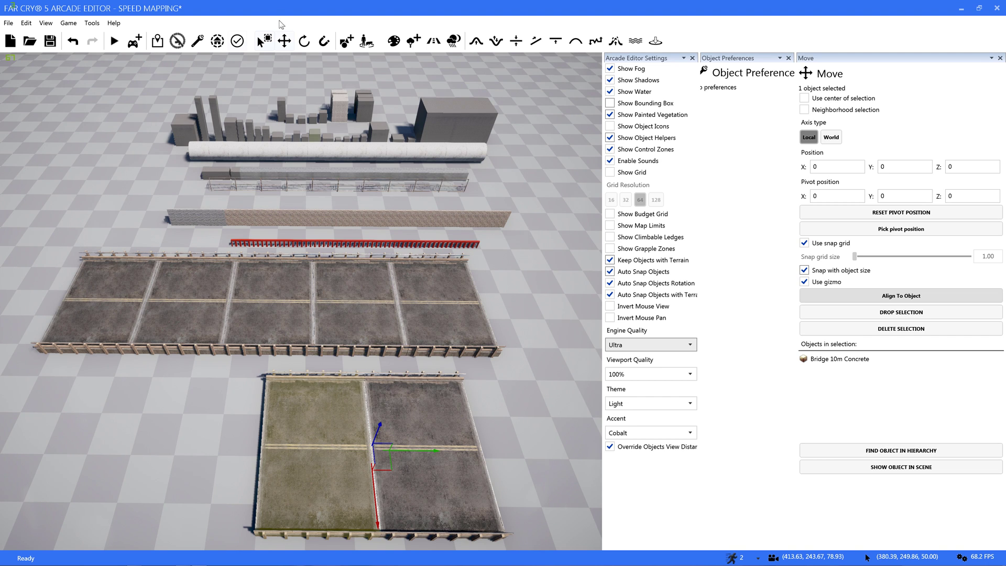
left_click(282, 42)
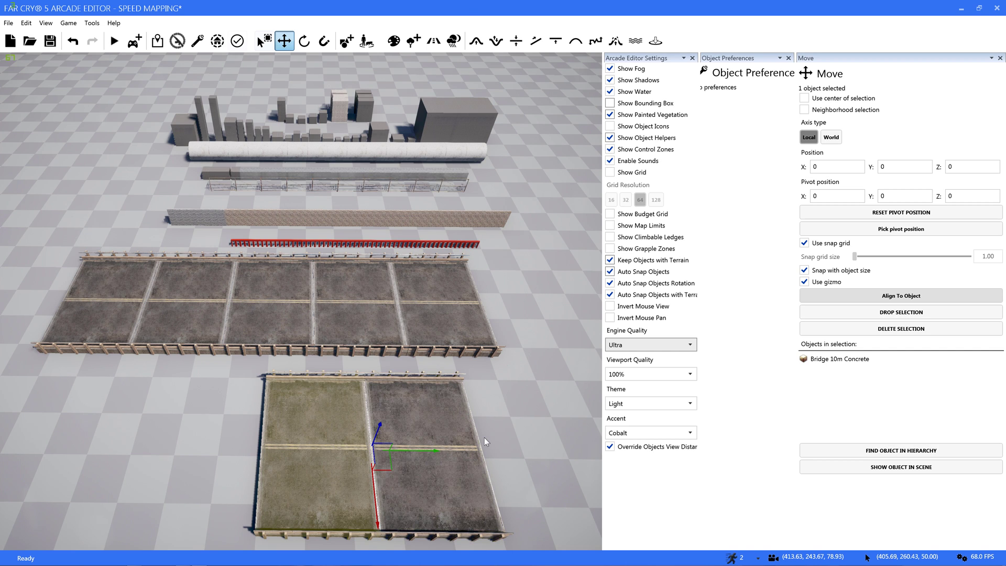
mouse_move(484, 438)
right_mouse_down()
mouse_move(430, 471)
mouse_move(472, 464)
mouse_move(484, 438)
right_mouse_up()
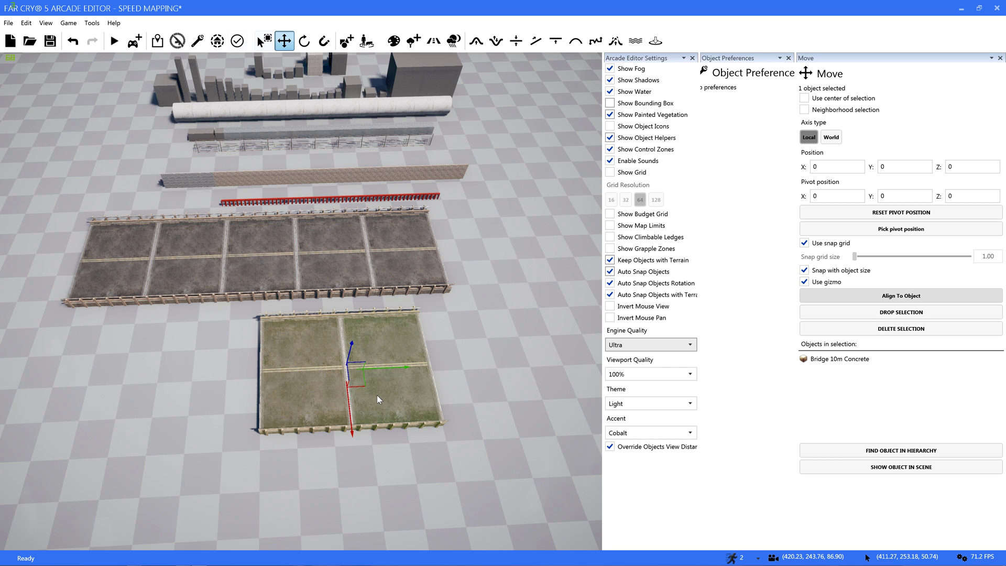
- Turn off the snap grid and shift the copied bridge section slightly out of line with its neighbour
right_click_drag(376, 395, 395, 471)
key("w")
key("w")
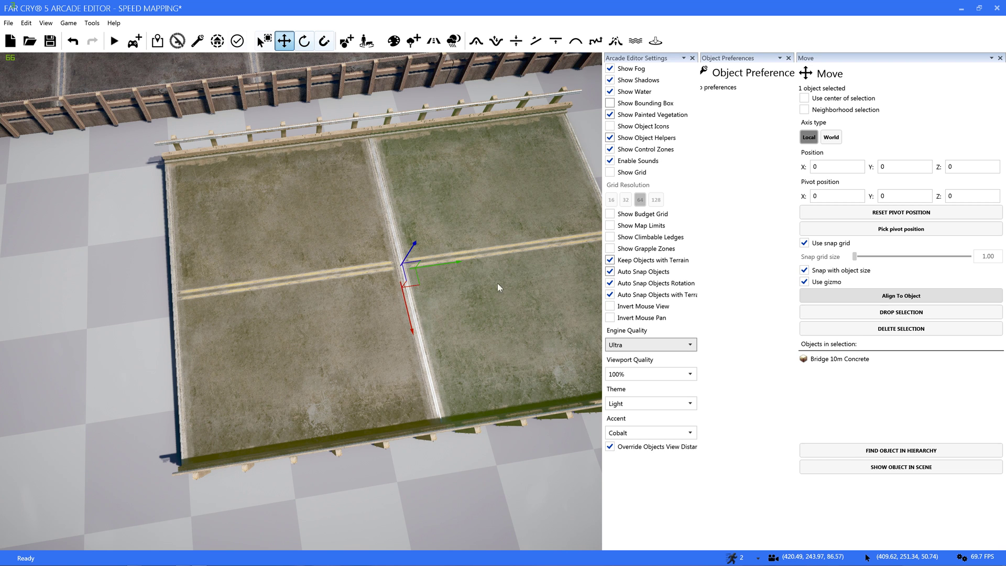
left_click(804, 243)
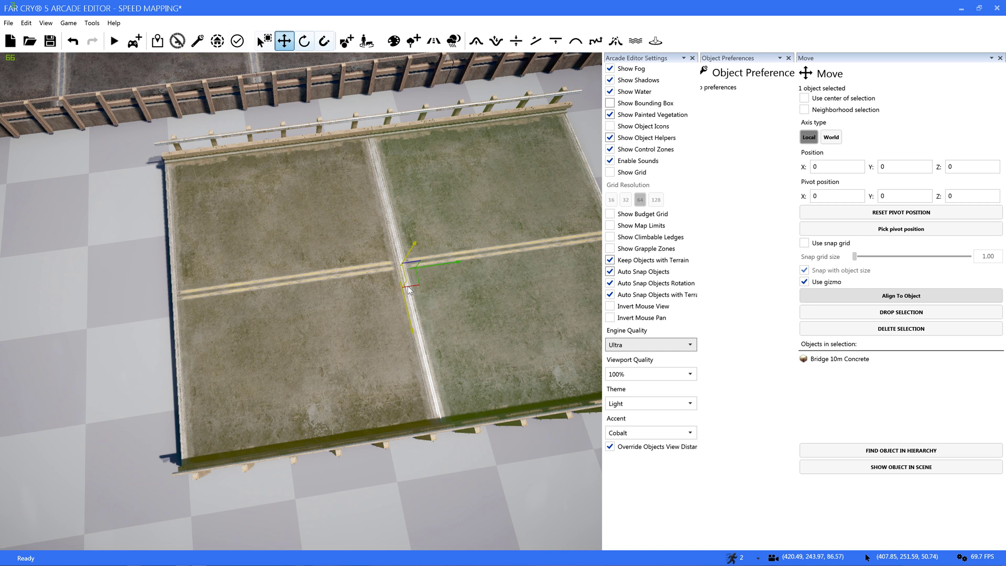
left_click_drag(417, 282, 411, 278)
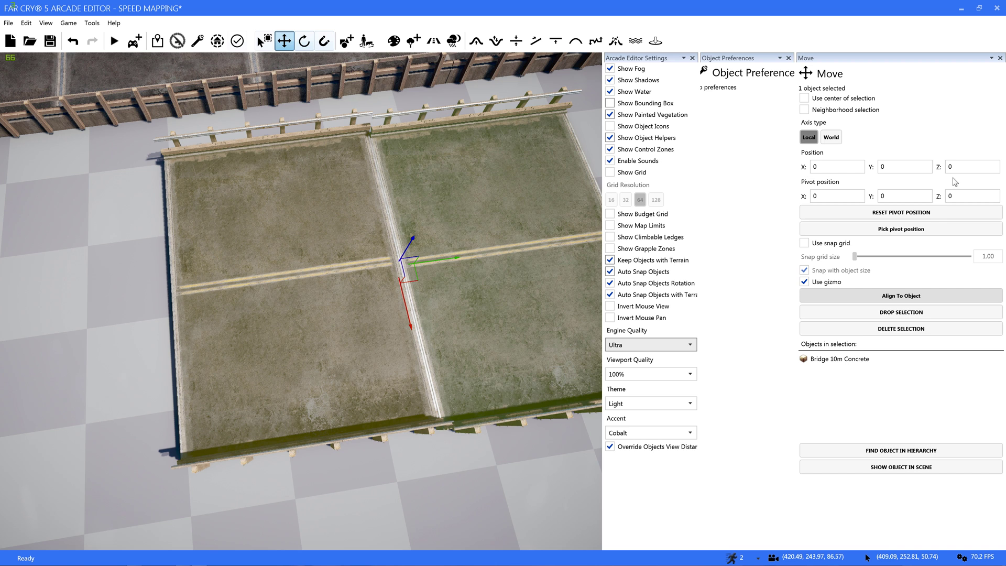
- Try to join the copied bridge section to its neighbour's edge with the Snap tool
left_click(323, 45)
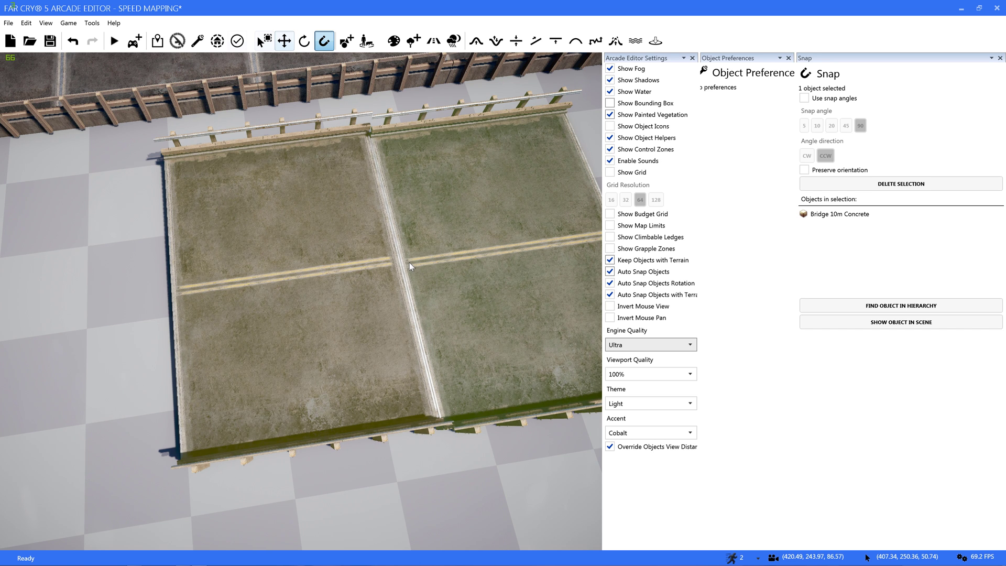
left_click(410, 262)
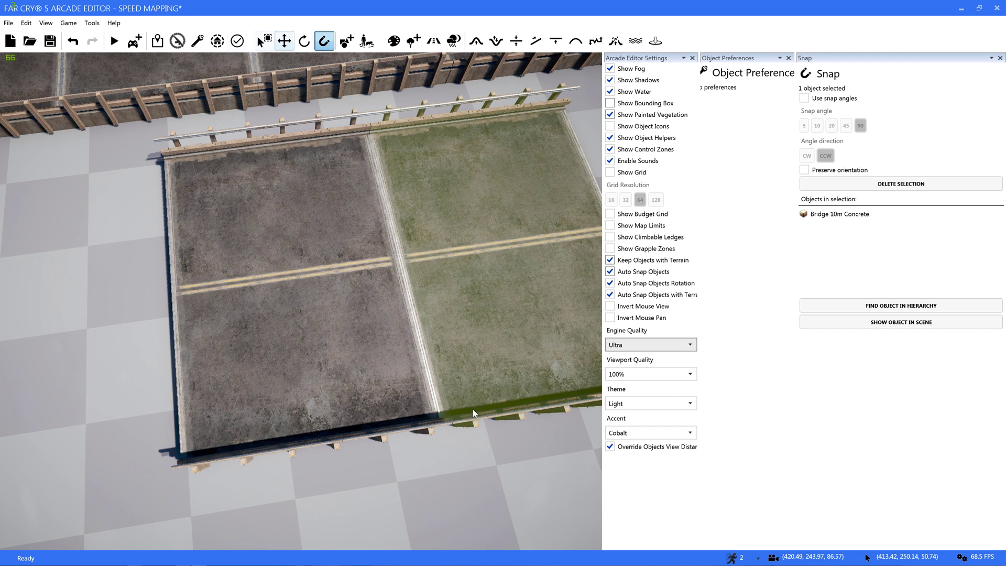
right_click_drag(347, 223, 497, 220)
right_click_drag(366, 199, 328, 238)
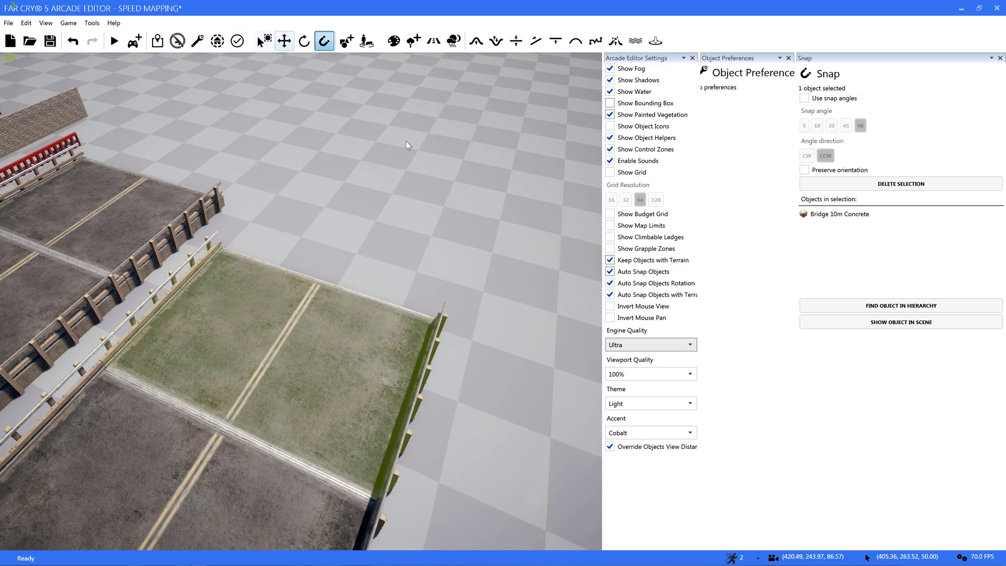
mouse_move(363, 196)
right_mouse_down()
mouse_move(335, 215)
mouse_move(278, 225)
mouse_move(225, 225)
mouse_move(207, 167)
mouse_move(201, 196)
mouse_move(366, 204)
right_mouse_up()
scroll(363, 197, "up", 3)
scroll(225, 225, "down", 3)
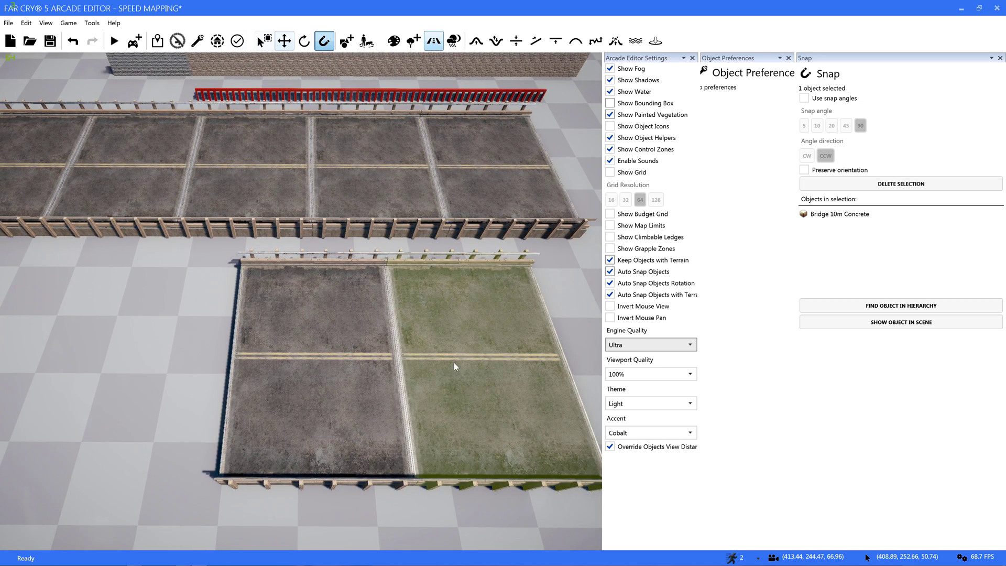
left_click(385, 364)
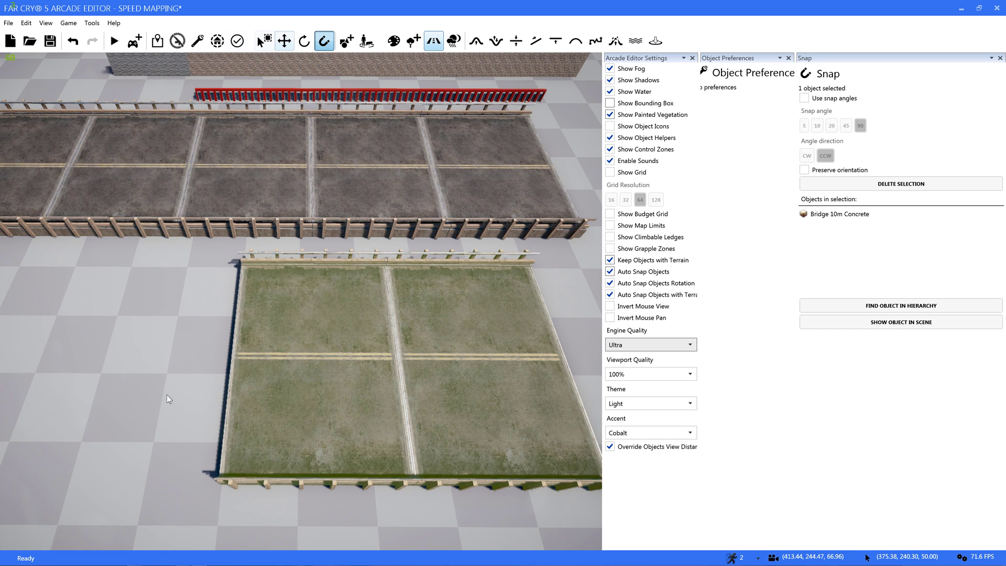
- Delete the outermost grey stone segment at the open end of the wall row
right_click_drag(166, 395, 63, 445)
right_click_drag(398, 314, 121, 105)
key("w")
key("w")
right_click_drag(178, 377, 160, 397)
key("w")
key("a")
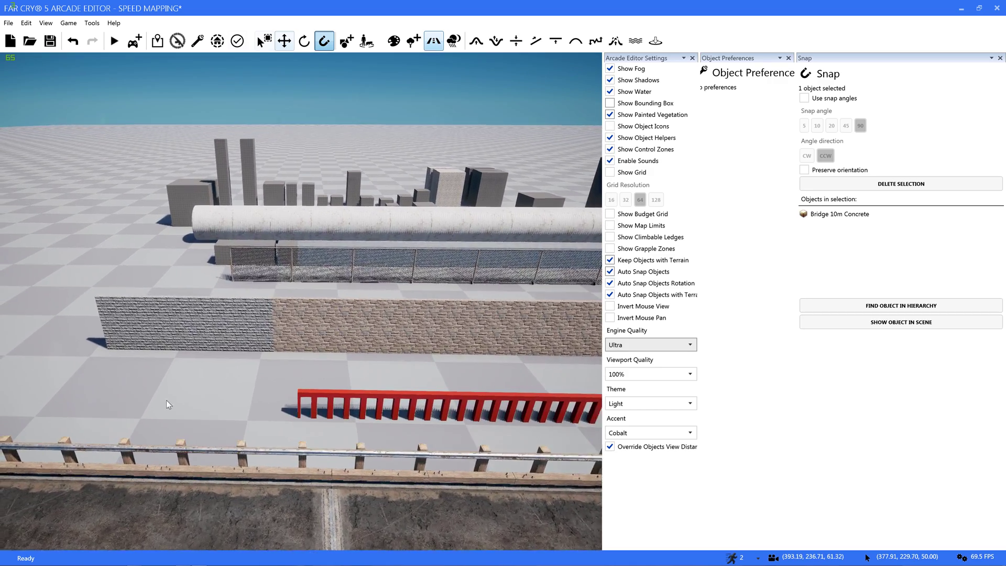
key("w")
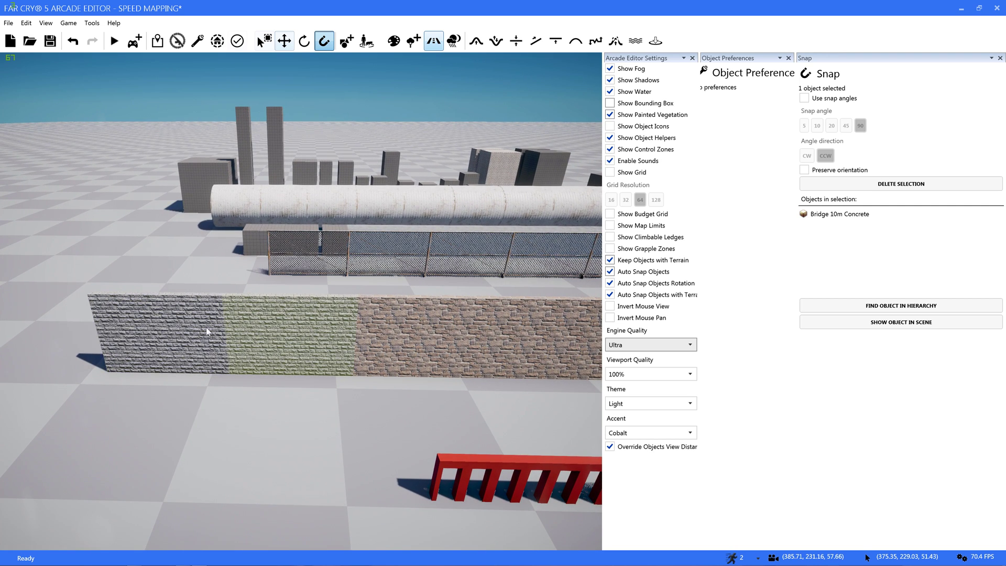
key("Delete")
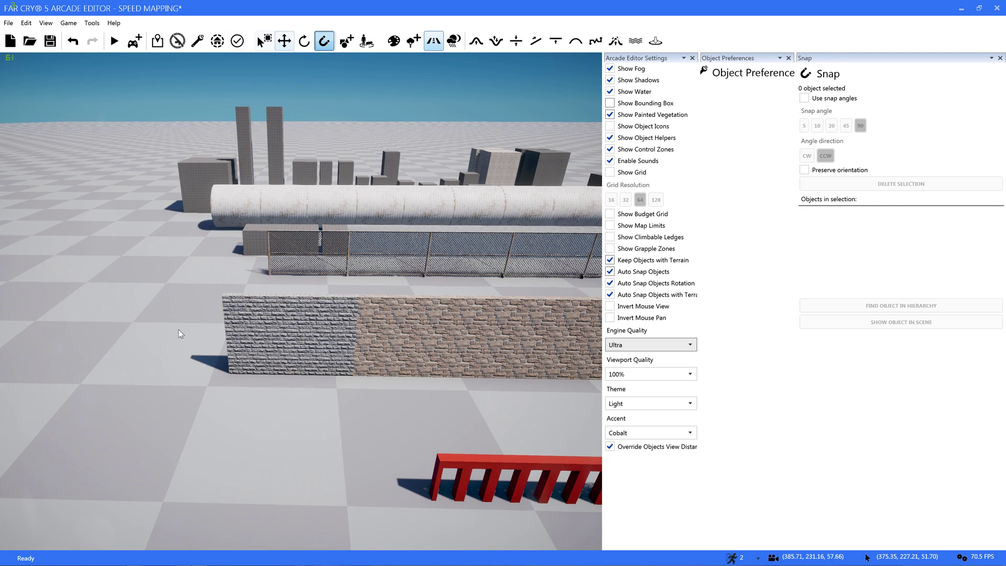
- Set the texture of the remaining grey Wall 280x400x20 end segment to Default
left_click(270, 346)
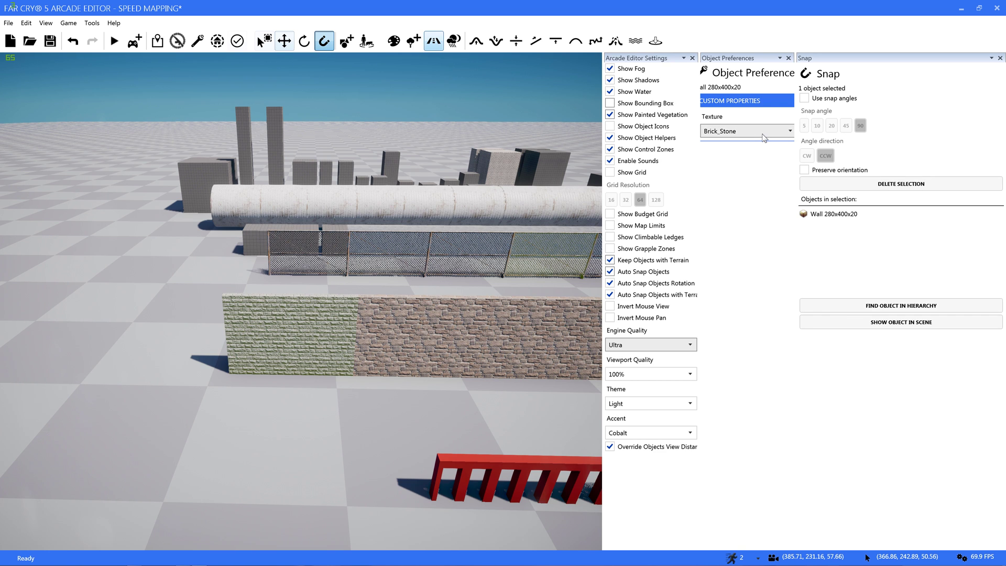
left_click(762, 132)
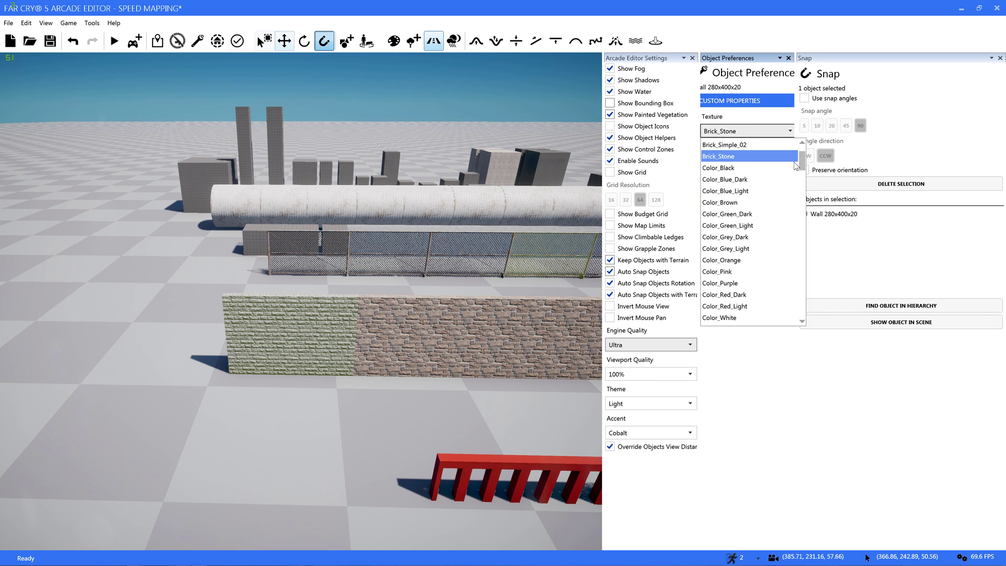
scroll(796, 166, "up", 2)
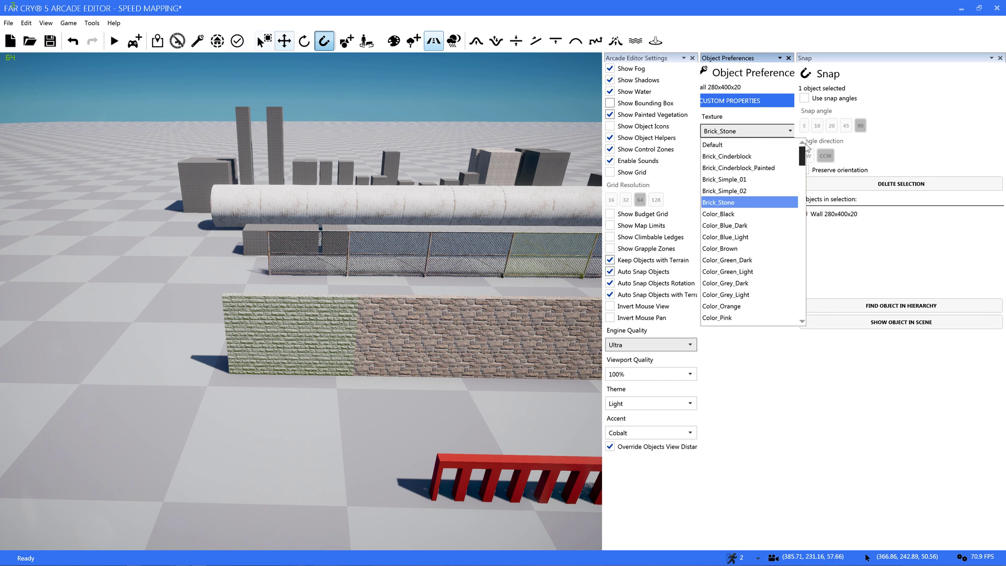
left_click(734, 145)
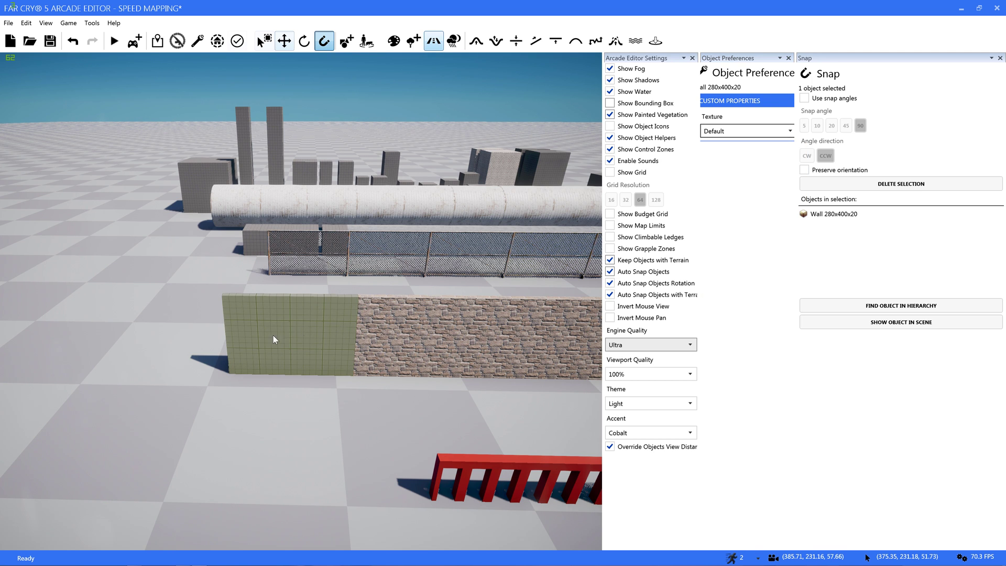
- Try to snap the default-textured wall segment to the adjoining stone wall
left_click(376, 335)
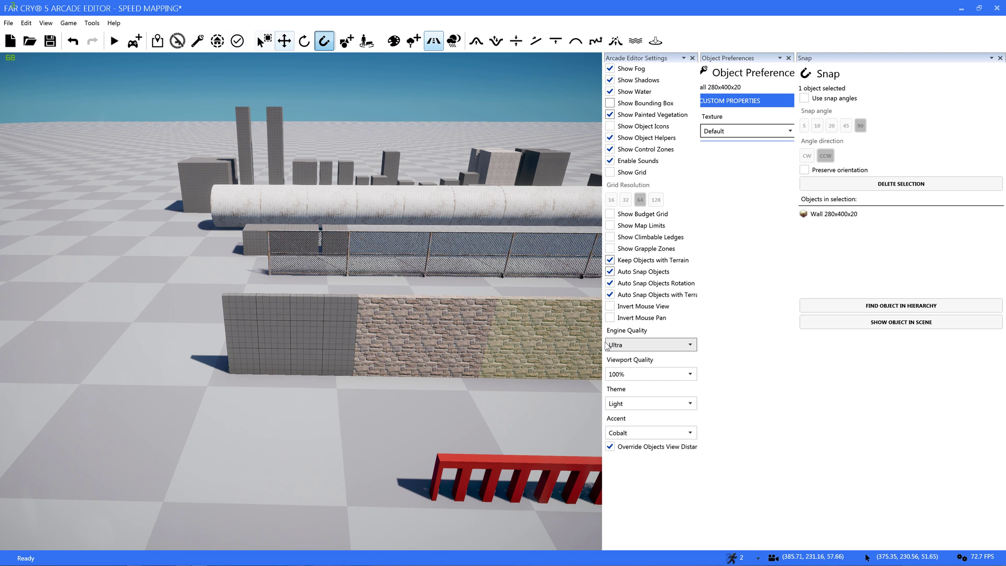
left_click(314, 331)
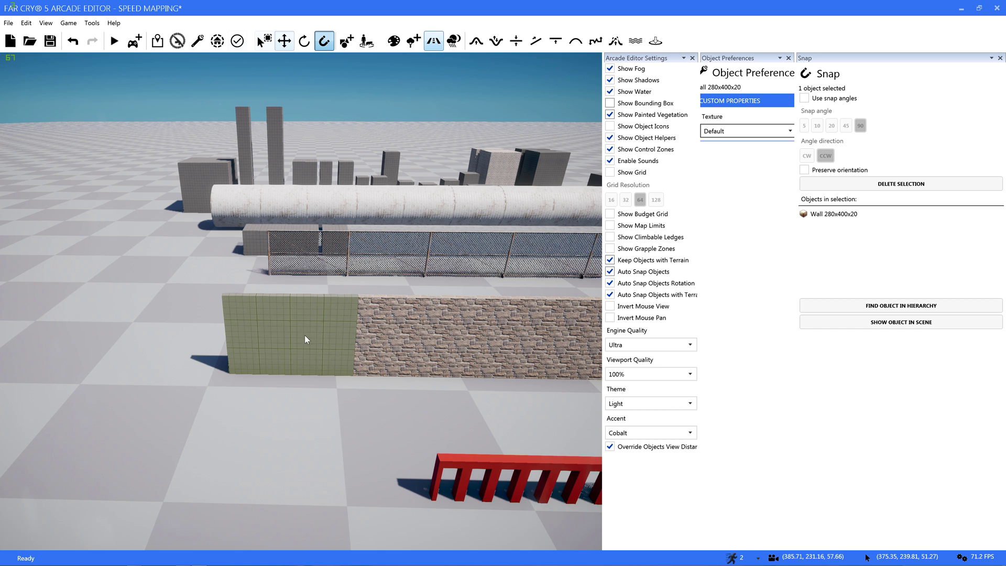
left_click(347, 329)
left_click(307, 332)
left_click(403, 356)
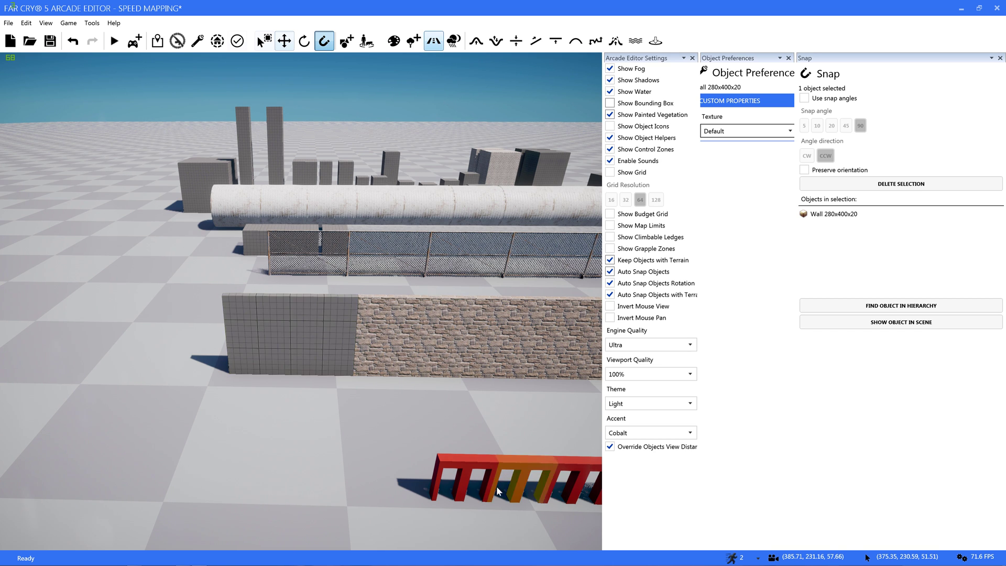
left_click(313, 324)
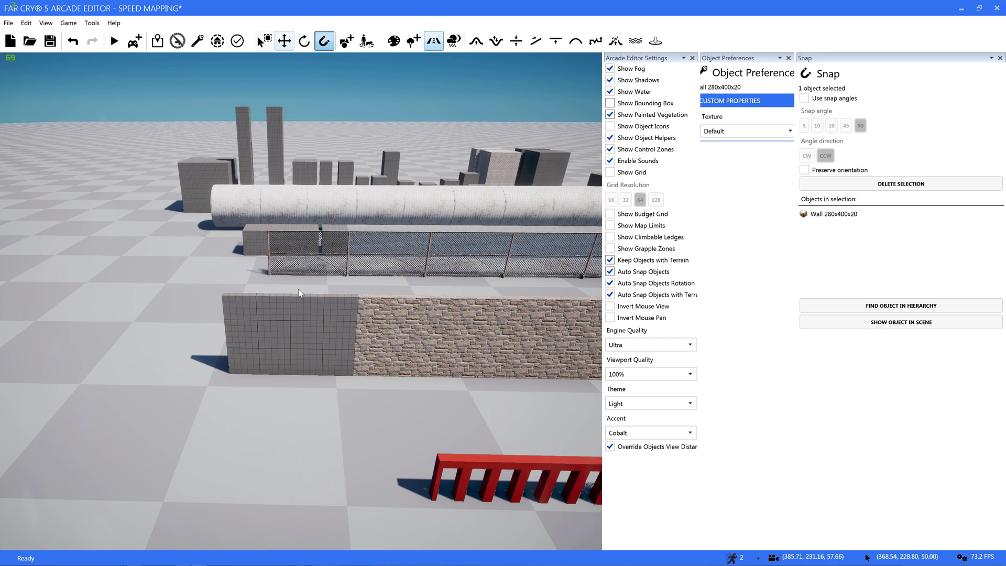
- Box-select the three wall segments at the row's end and highlight individual entries in the selection's object list
left_click_drag(245, 285, 541, 396)
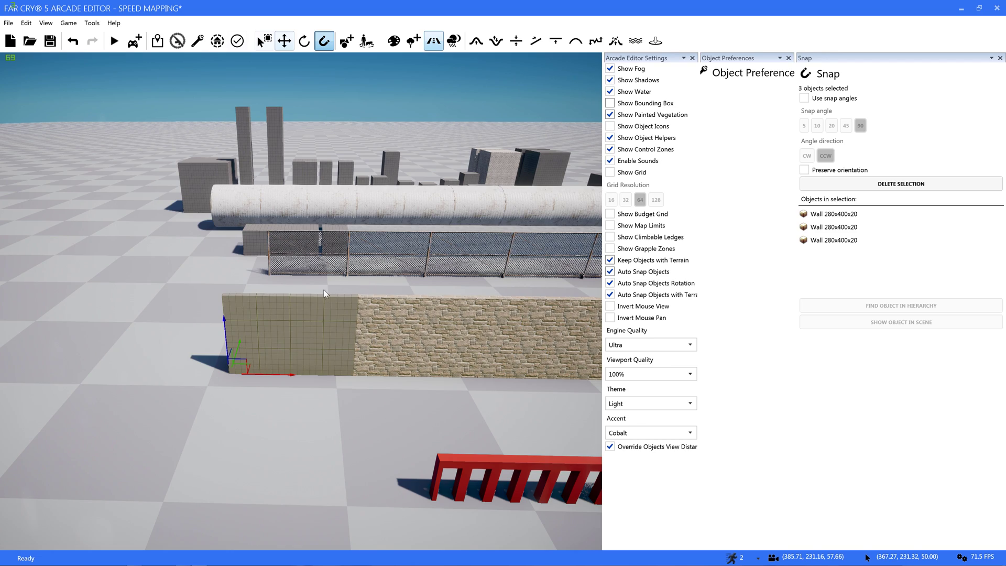
right_click_drag(295, 328, 295, 367)
key("w")
key("s")
right_click_drag(286, 246, 302, 288)
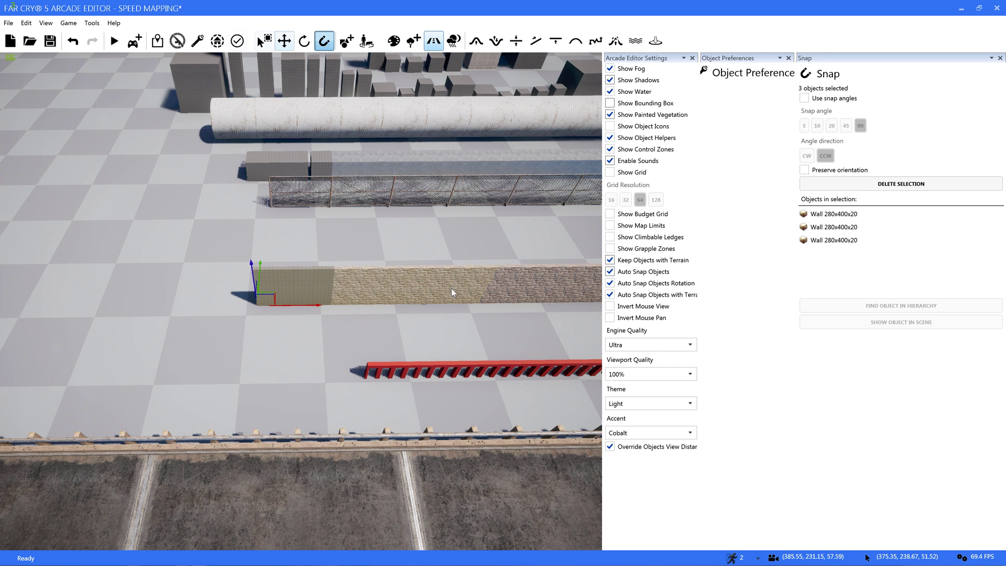
left_click(850, 236)
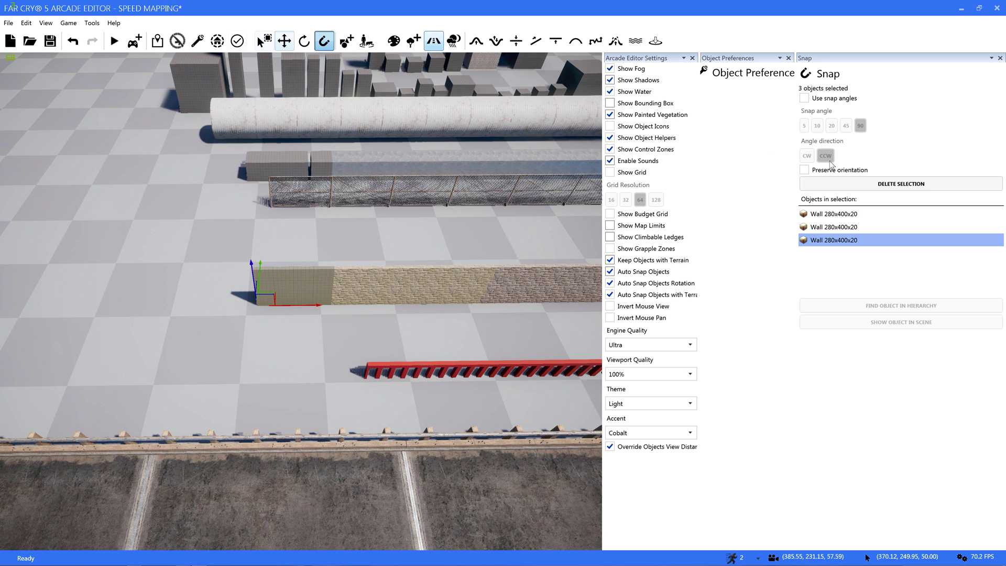
left_click(843, 228)
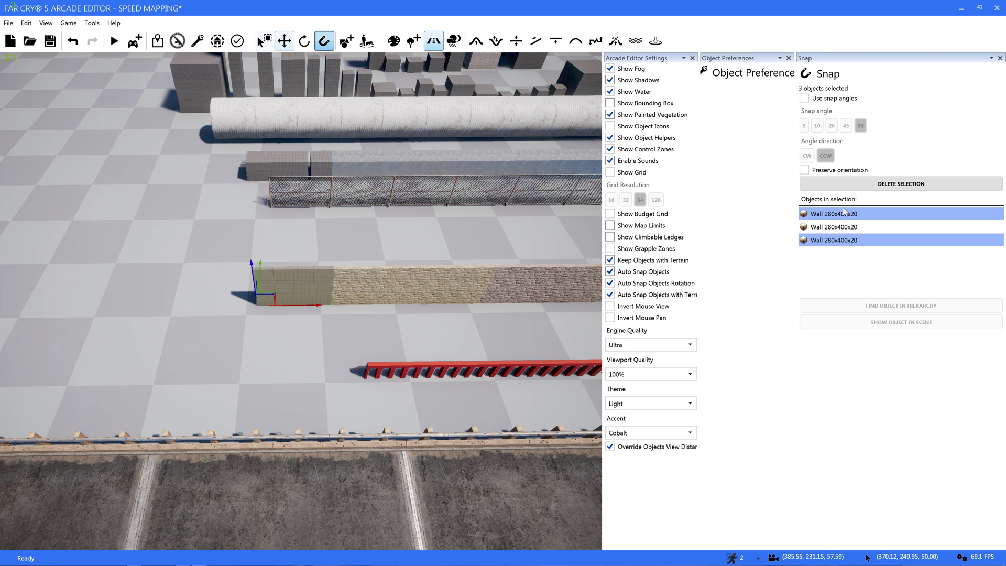
left_click(178, 305)
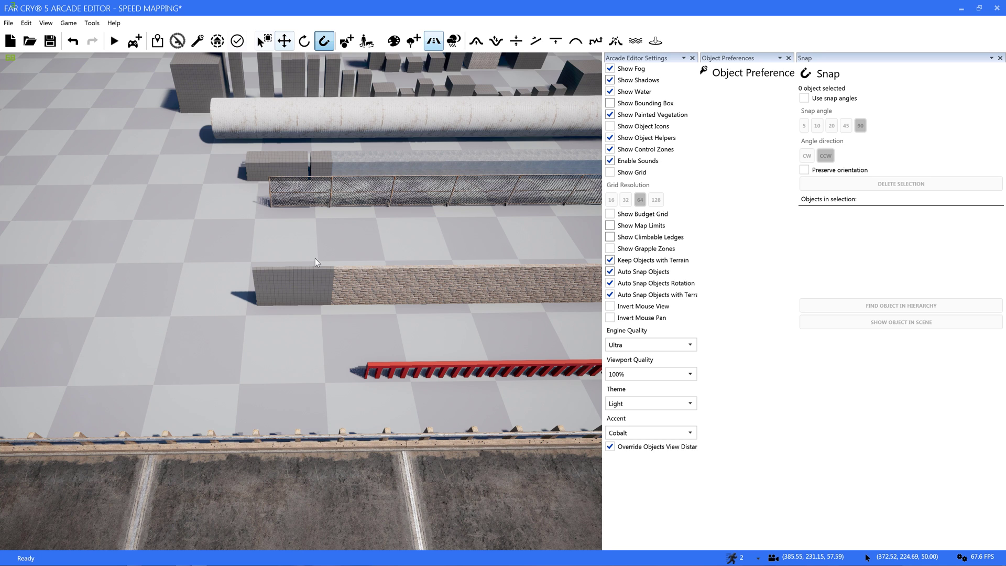
left_click(267, 283)
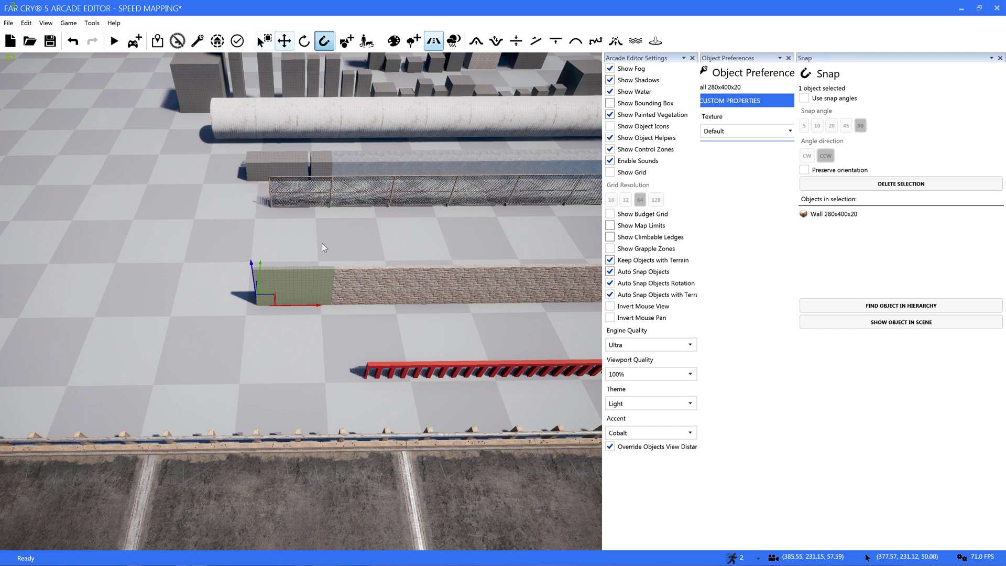
left_click(153, 259)
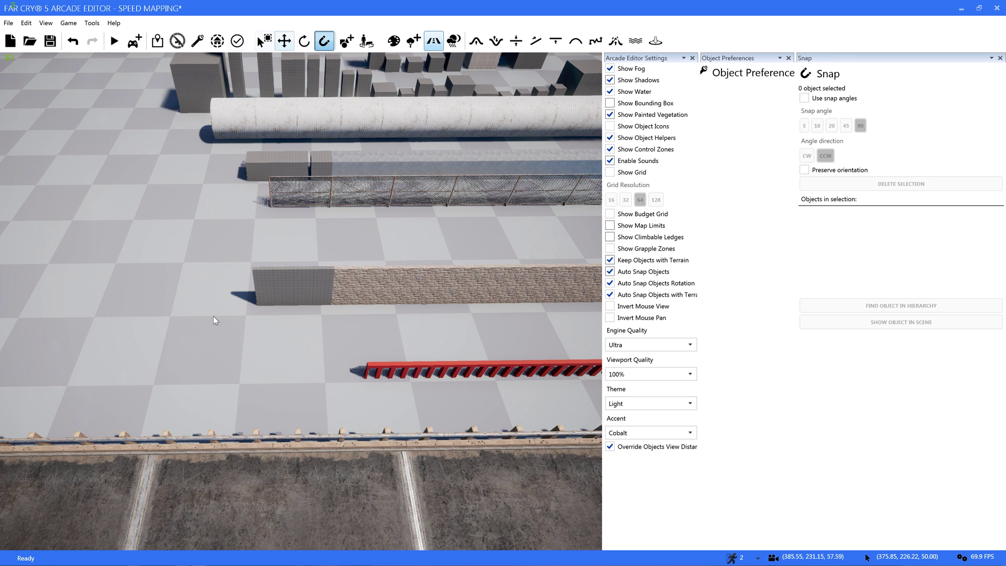
- Examine the gap between the default-textured duct blocks at the end of the white block row
right_click_drag(212, 316, 225, 351)
key("w")
key("w")
key("w")
key("s")
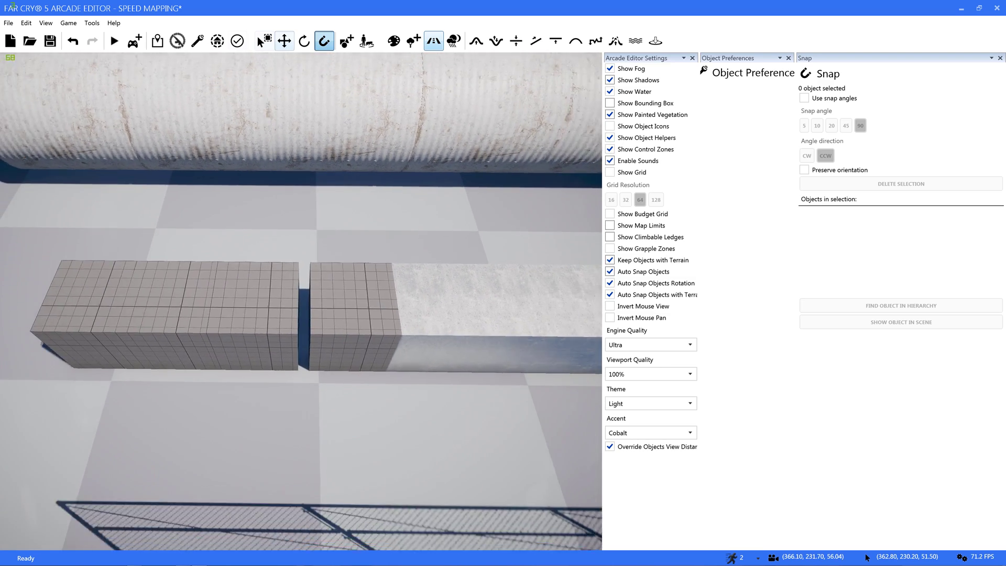
right_click_drag(215, 283, 213, 321)
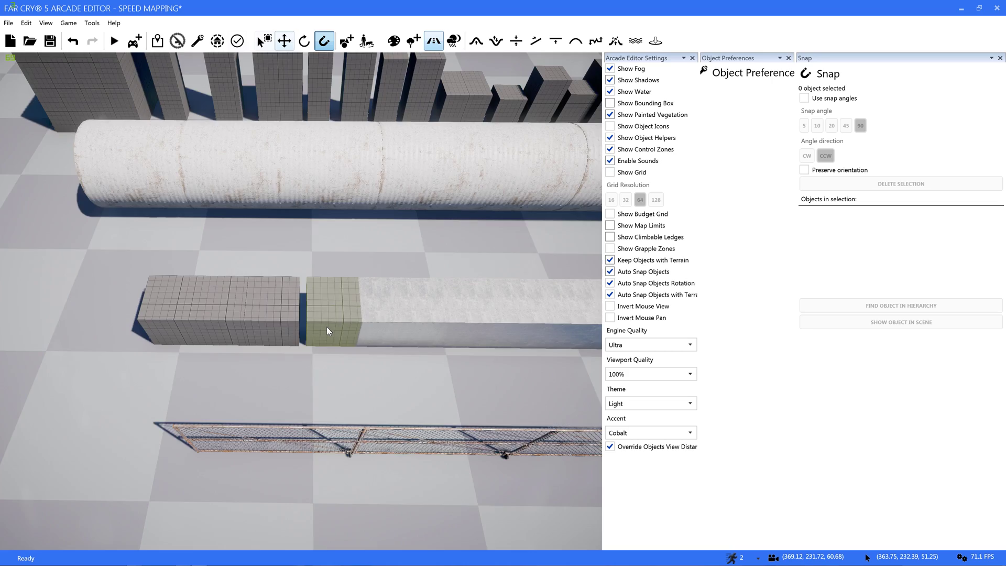
- Delete the outer Block 600x600x600 from the pair of large blocks at the end of the block row
right_click_drag(327, 330, 288, 280)
key("w")
key("s")
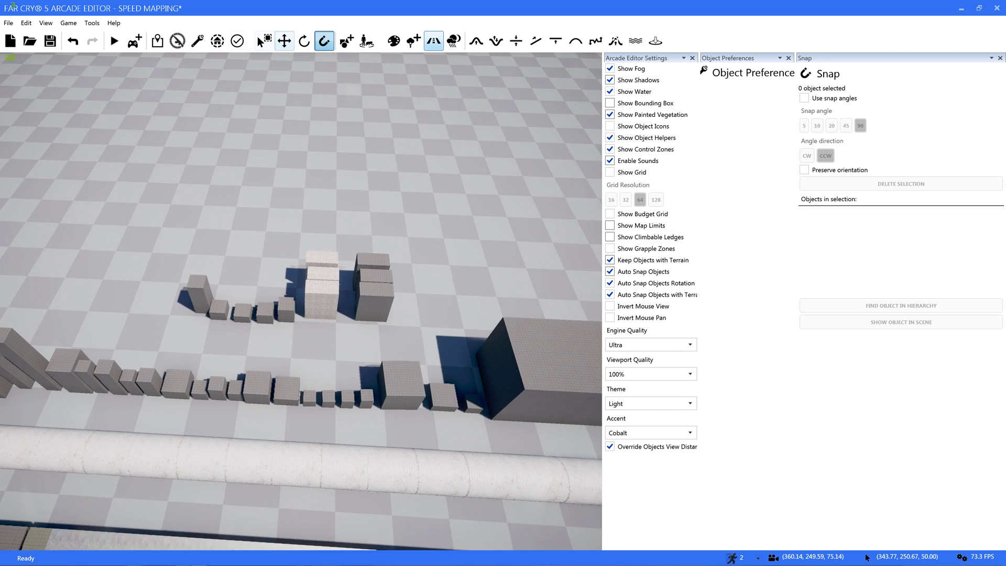
right_click_drag(293, 330, 312, 327)
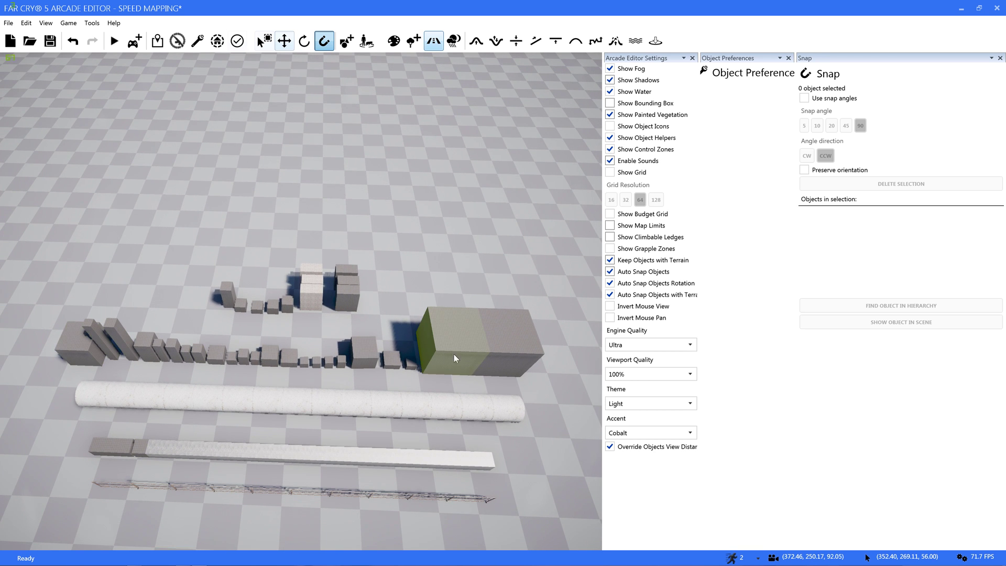
left_click(506, 335)
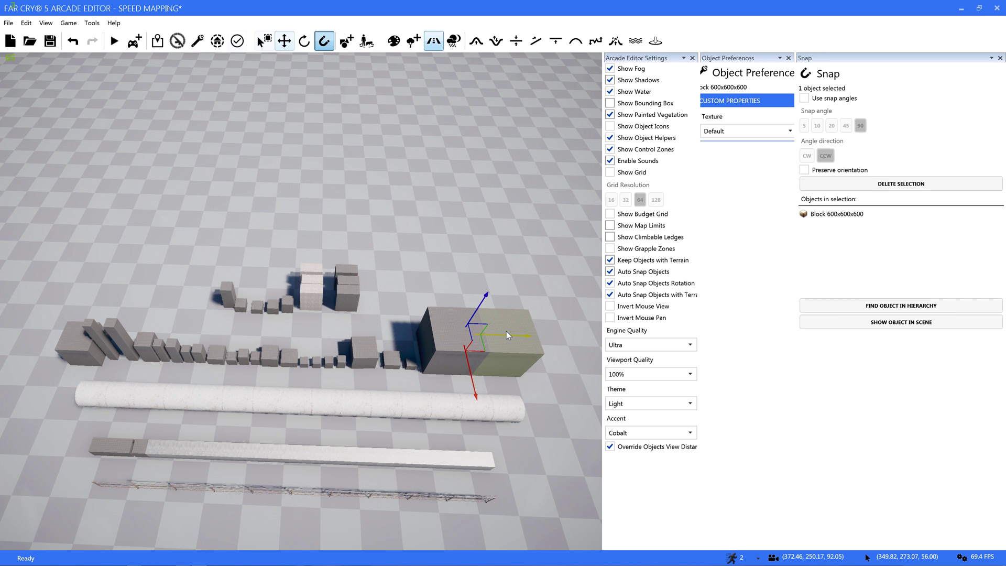
key("Delete")
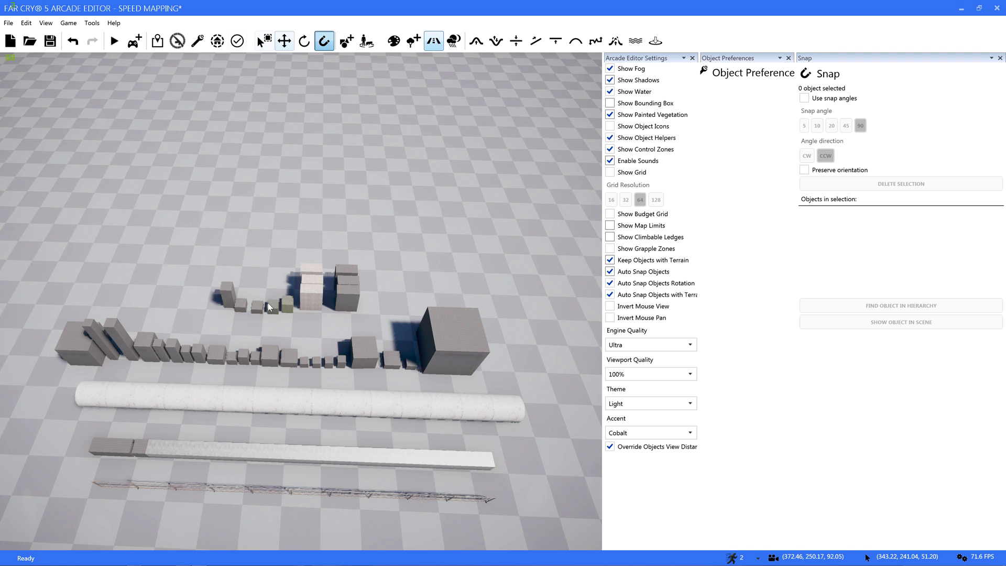
- Examine the brick-textured block stacks alongside the matching default-textured stacks
right_click_drag(234, 315, 297, 360)
key("w")
key("w")
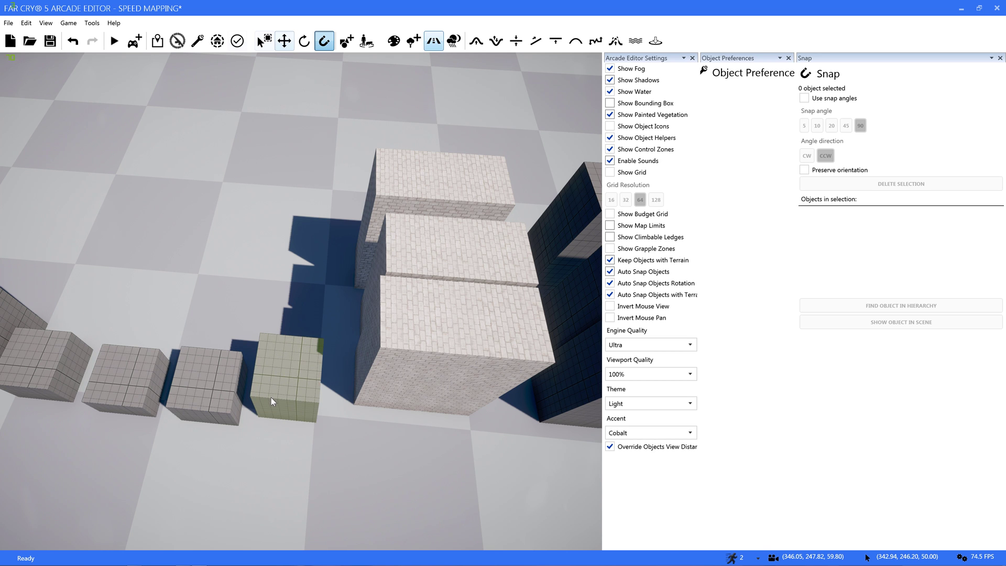
right_click_drag(272, 392, 297, 443)
key("s")
key("w")
key("w")
key("d")
key("d")
key("w")
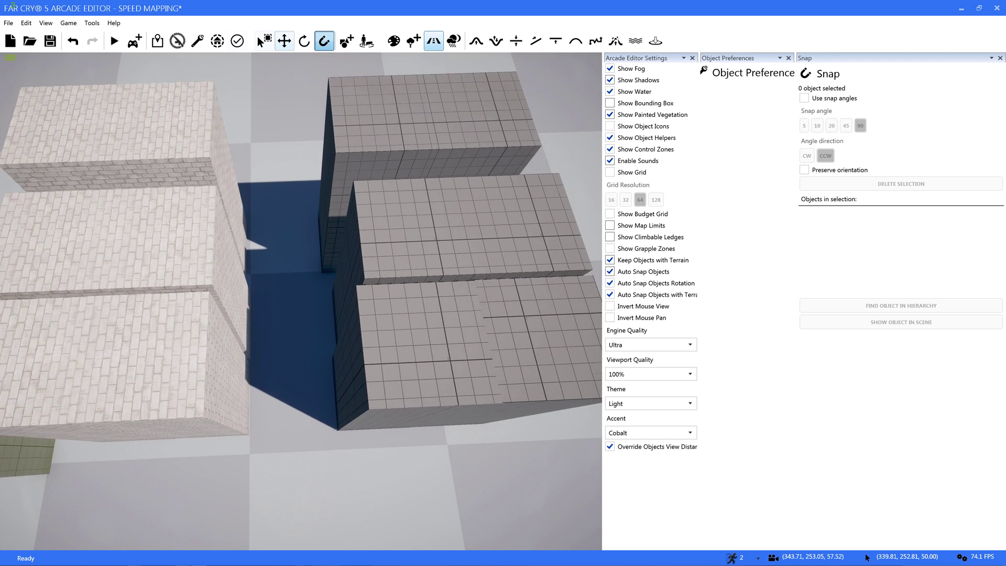
right_click_drag(288, 376, 297, 385)
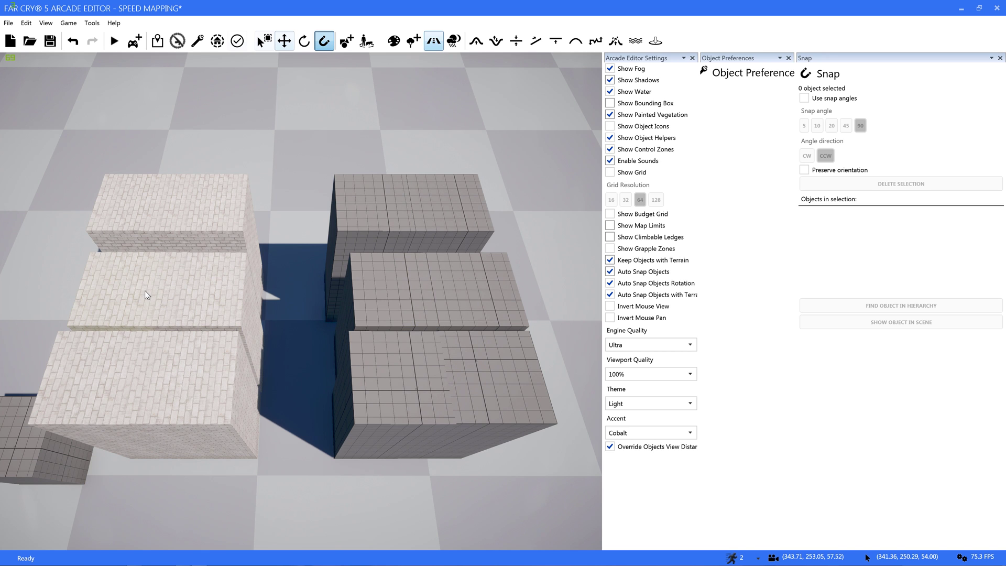
key("a")
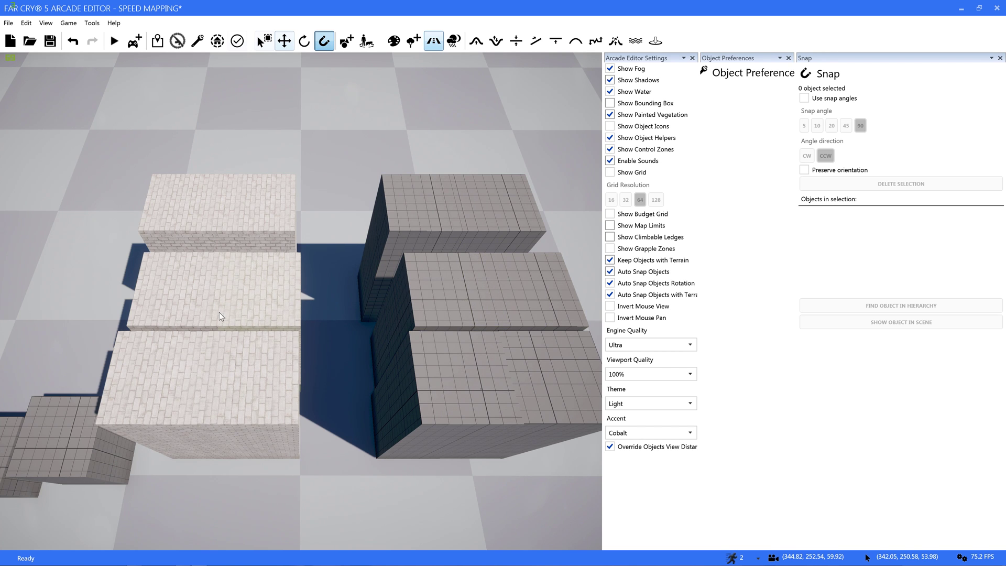
- Inspect the brick texture on the top faces of the middle block group up close
right_click_drag(219, 314, 226, 293)
key("w")
key("s")
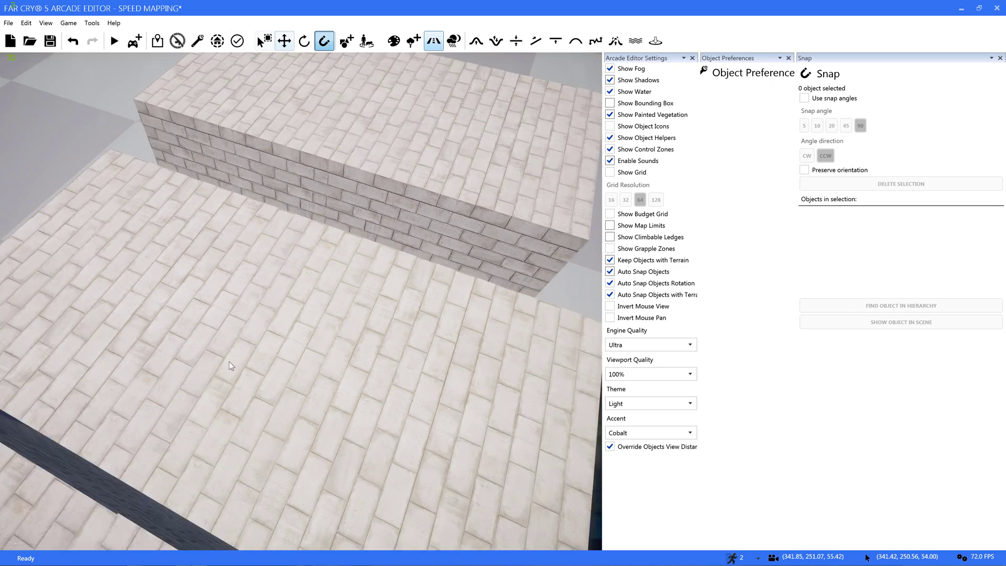
key("s")
right_click_drag(229, 361, 299, 289)
key("d")
key("s")
key("a")
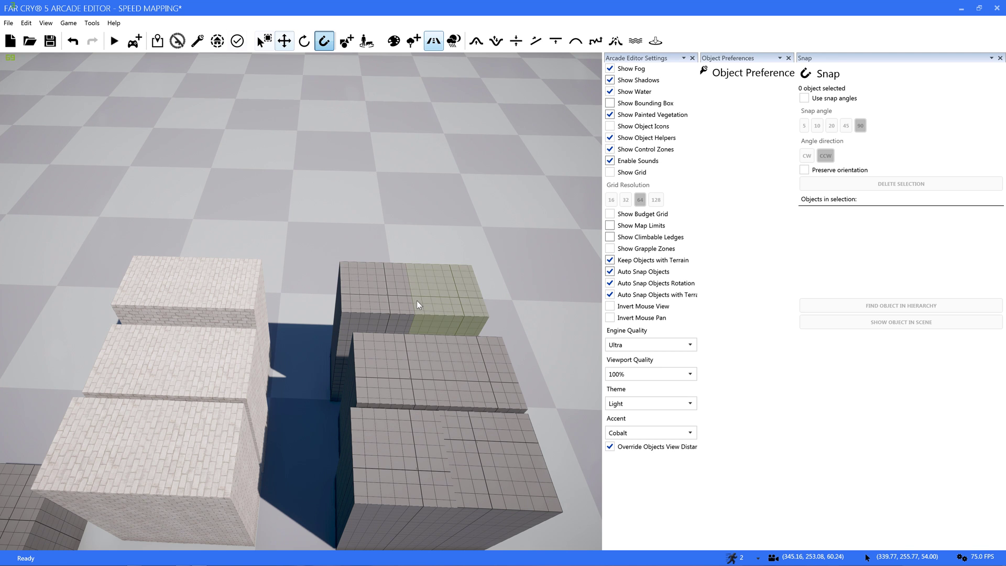
- Inspect the rear brick-textured block pair for a seam where its two blocks join
right_click_drag(417, 300, 378, 320)
key("w")
key("w")
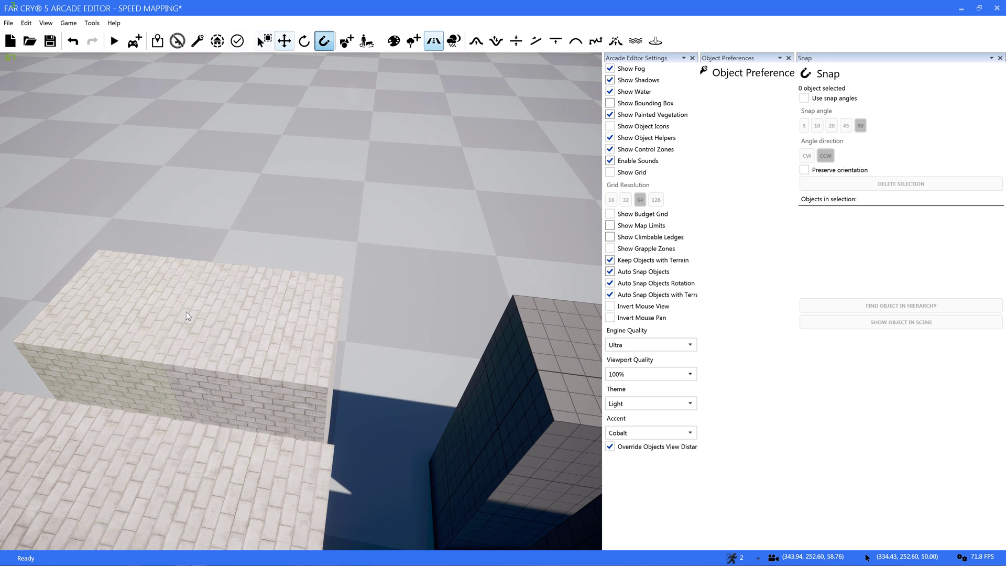
key("a")
key("w")
right_click_drag(200, 312, 273, 328)
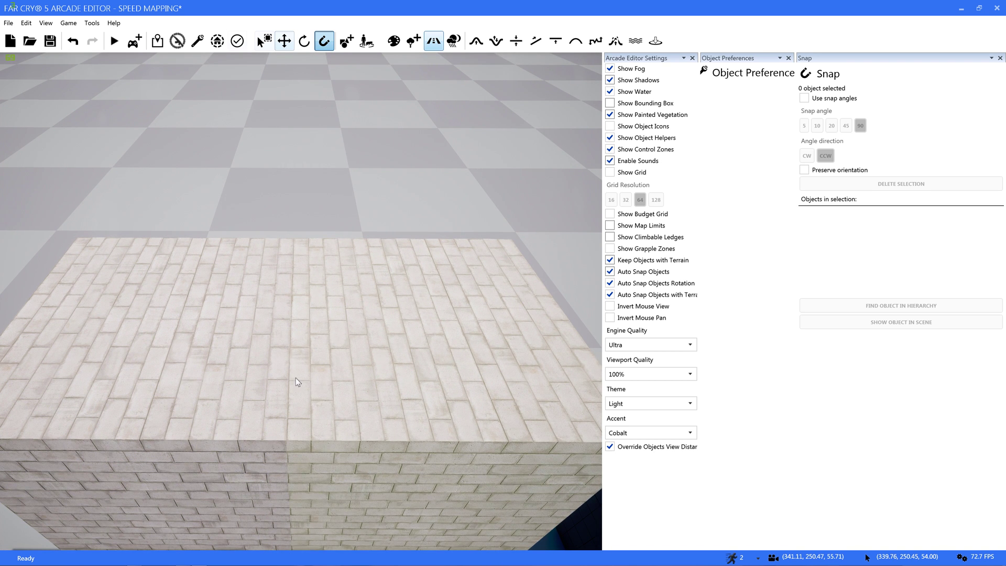
scroll(294, 378, "down", 5)
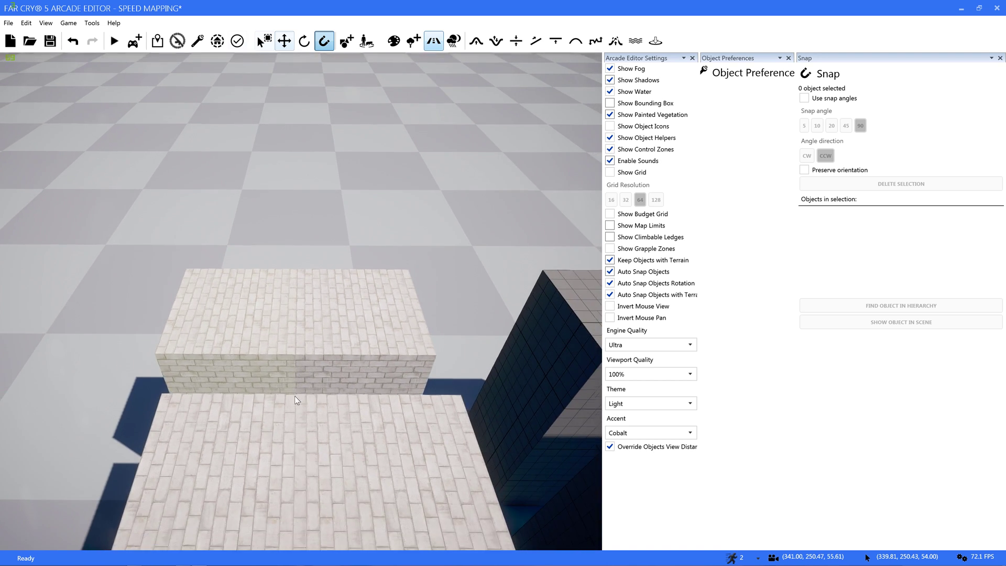
mouse_move(295, 395)
right_mouse_down()
mouse_move(296, 408)
mouse_move(270, 432)
mouse_move(272, 412)
mouse_move(291, 410)
right_mouse_up()
key("d")
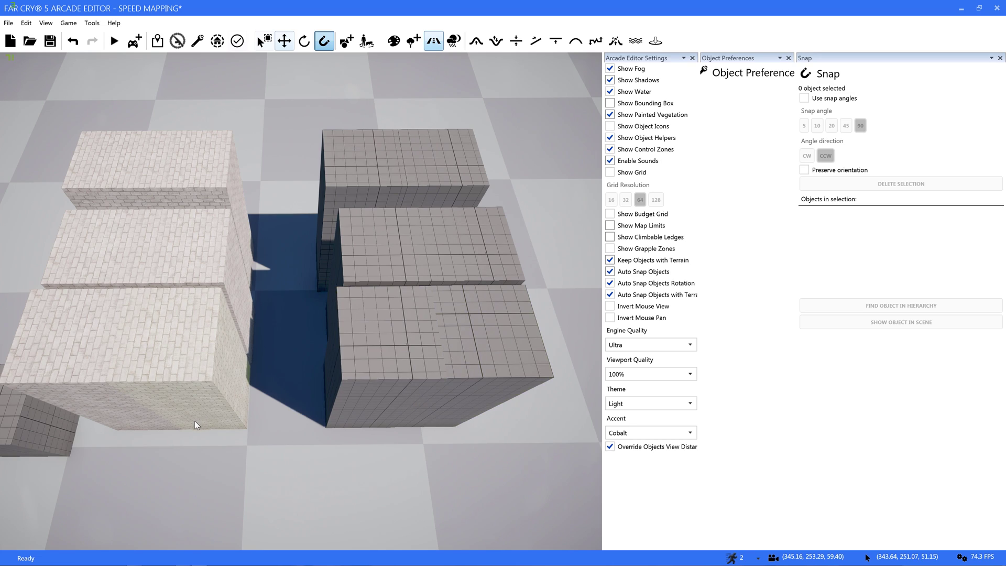
- Inspect the front brick-textured blocks from close range, checking the join on their front and top faces
mouse_move(194, 420)
right_mouse_down()
mouse_move(194, 472)
mouse_move(131, 471)
mouse_move(105, 450)
mouse_move(152, 434)
mouse_move(209, 382)
mouse_move(220, 314)
mouse_move(200, 441)
mouse_move(200, 294)
mouse_move(195, 429)
mouse_move(194, 421)
right_mouse_up()
key("w")
key("w")
key("w")
key("s")
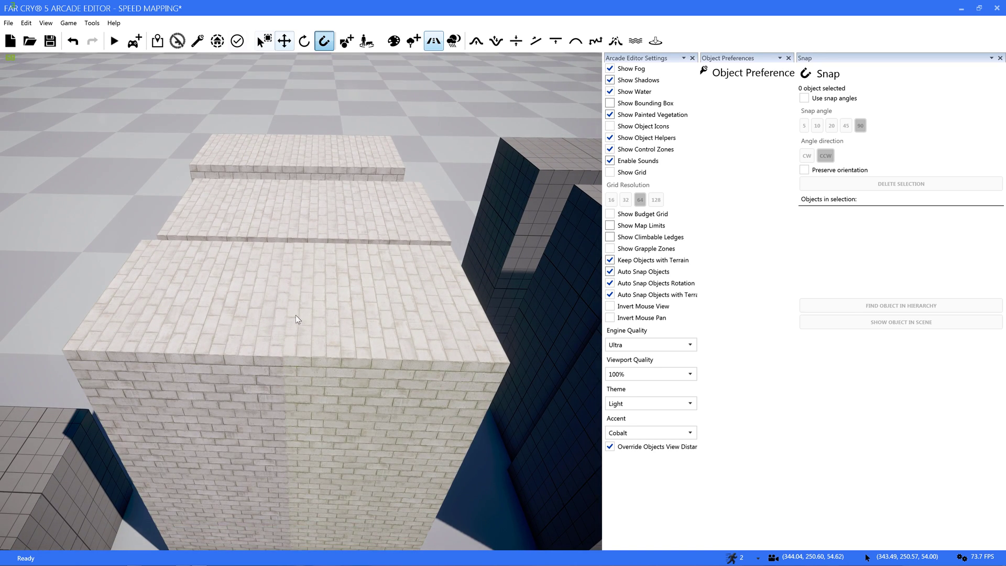
key("s")
mouse_move(282, 332)
right_mouse_down()
mouse_move(357, 167)
mouse_move(272, 63)
mouse_move(304, 173)
mouse_move(309, 260)
mouse_move(279, 337)
right_mouse_up()
key("w")
key("s")
right_click_drag(263, 436, 304, 322)
key("w")
key("w")
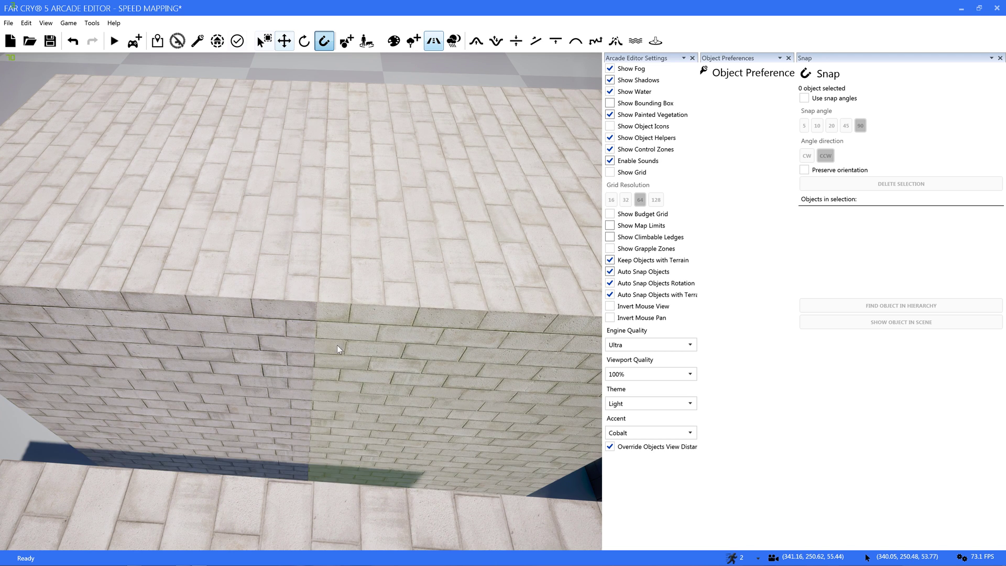
- Compare the joins between the default-textured blocks with those on the sides of the brick-textured blocks
key("s")
right_click_drag(337, 347, 338, 300)
key("d")
key("s")
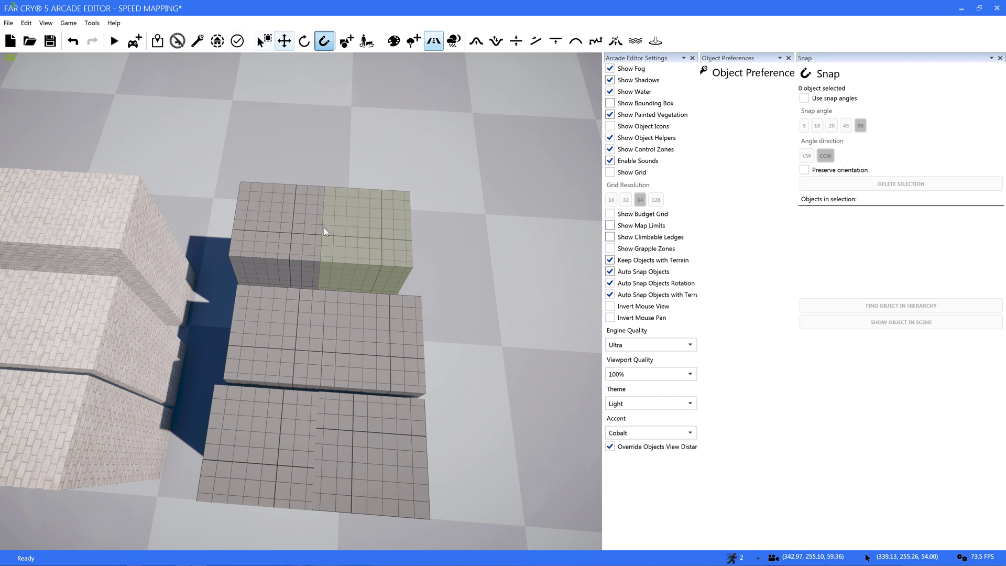
key("s")
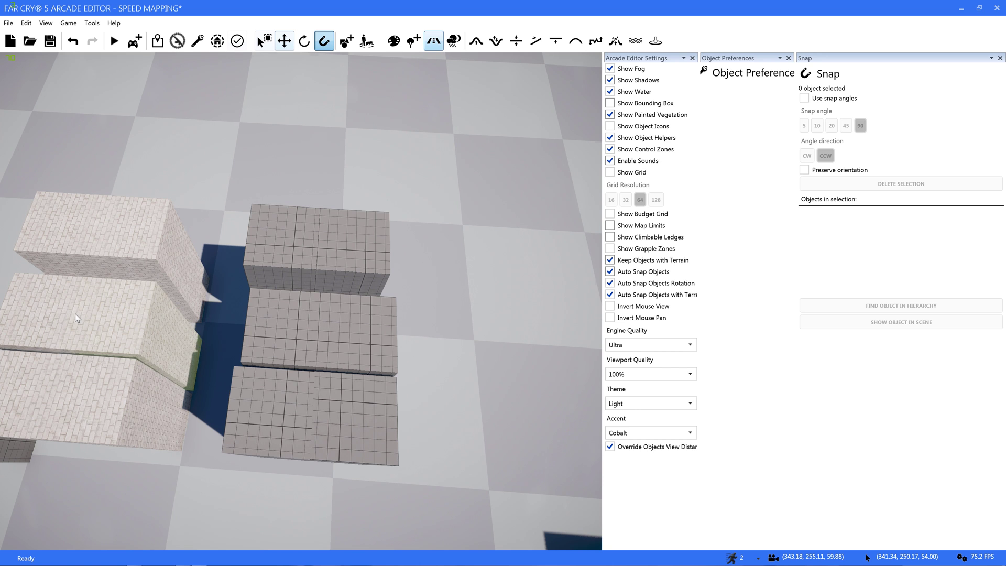
right_click_drag(74, 314, 147, 309)
right_click_drag(210, 367, 194, 283)
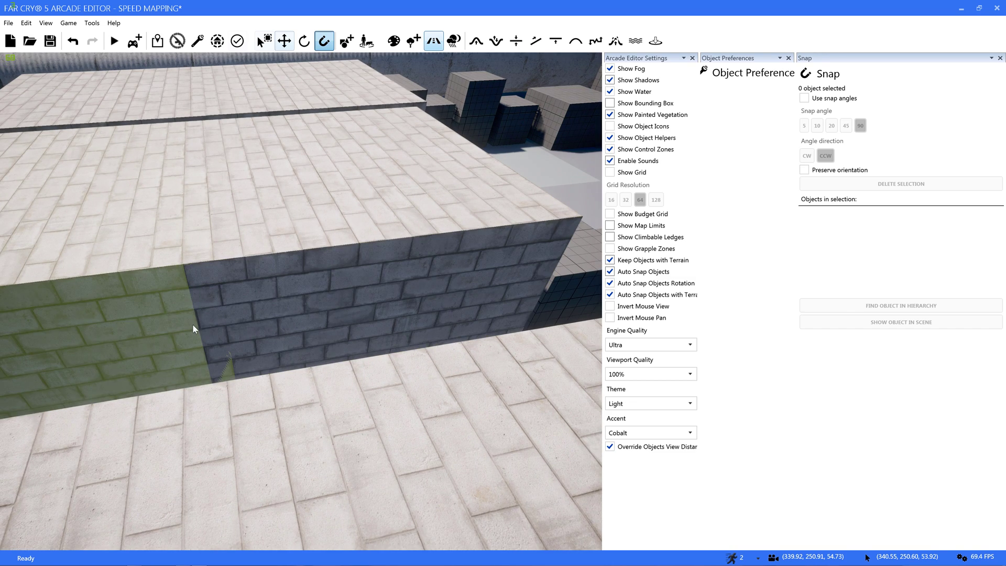
right_click_drag(193, 324, 262, 280)
key("s")
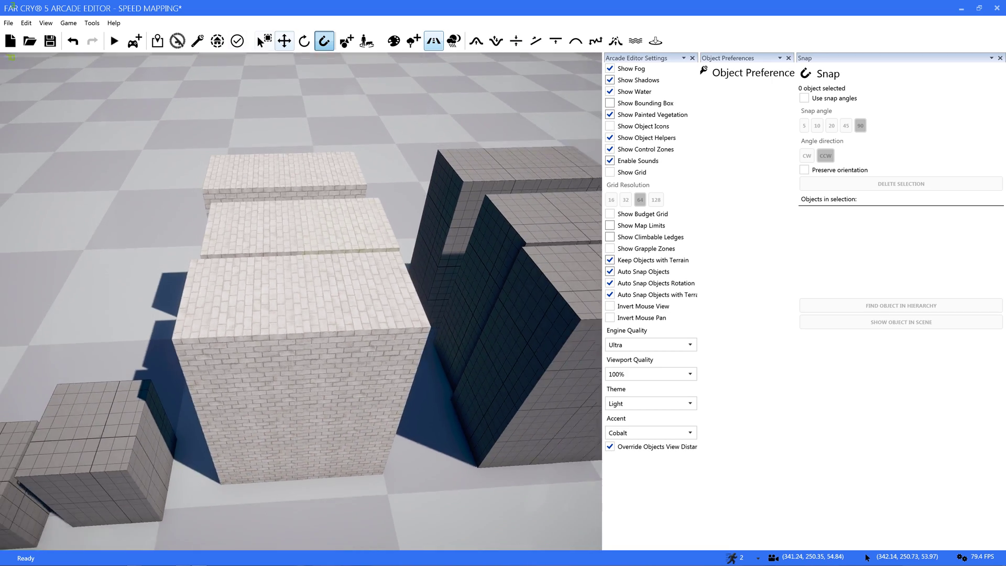
key("d")
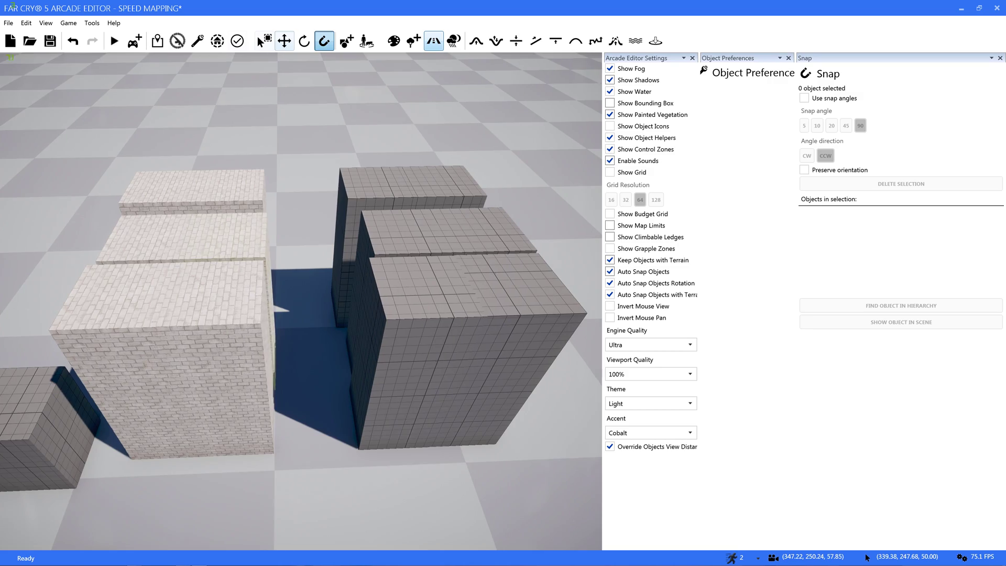
- Duplicate the end Block Duct Passage Horizontal along the row's axis, with the snap grid enabled and snapping by object size
right_click_drag(171, 378, 170, 386)
right_click_drag(182, 444, 159, 416)
key("w")
key("a")
key("s")
right_click_drag(305, 403, 184, 359)
key("w")
right_click_drag(241, 370, 187, 444)
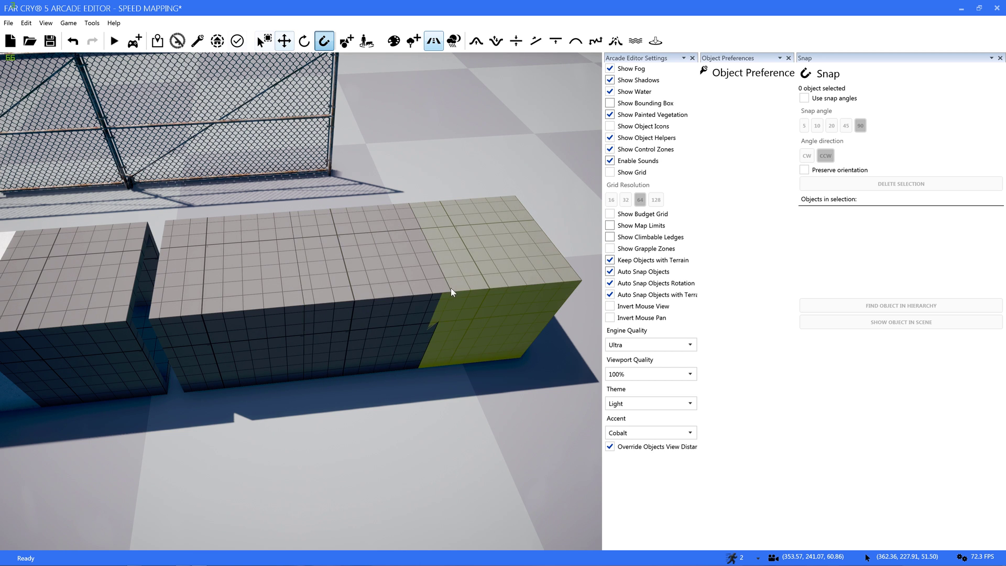
key("d")
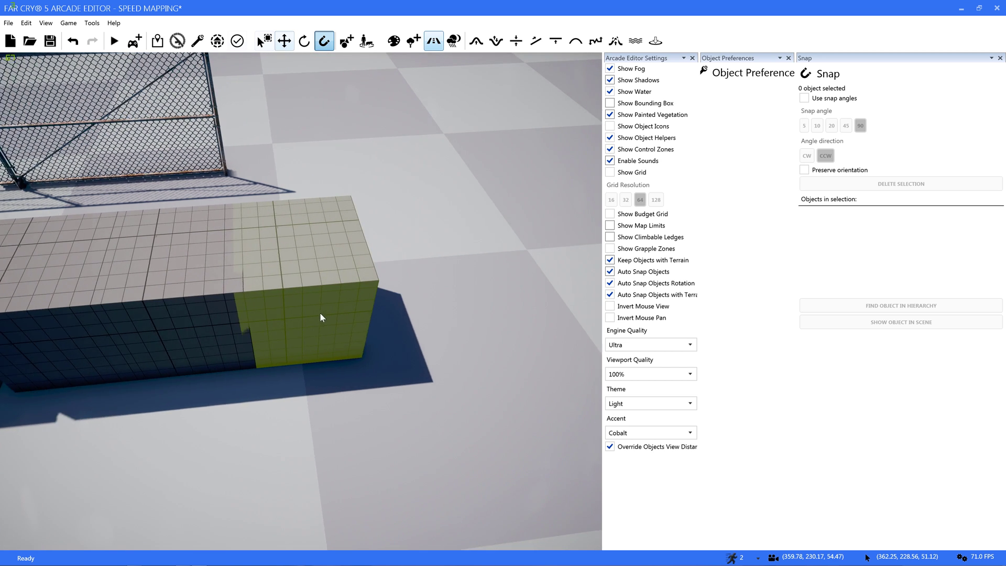
left_click(253, 326)
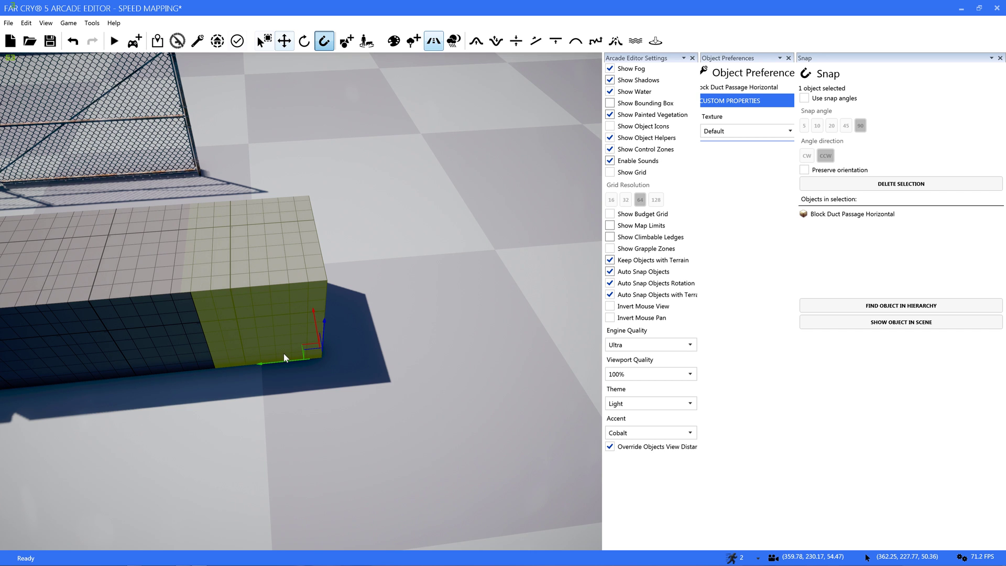
left_click(284, 46)
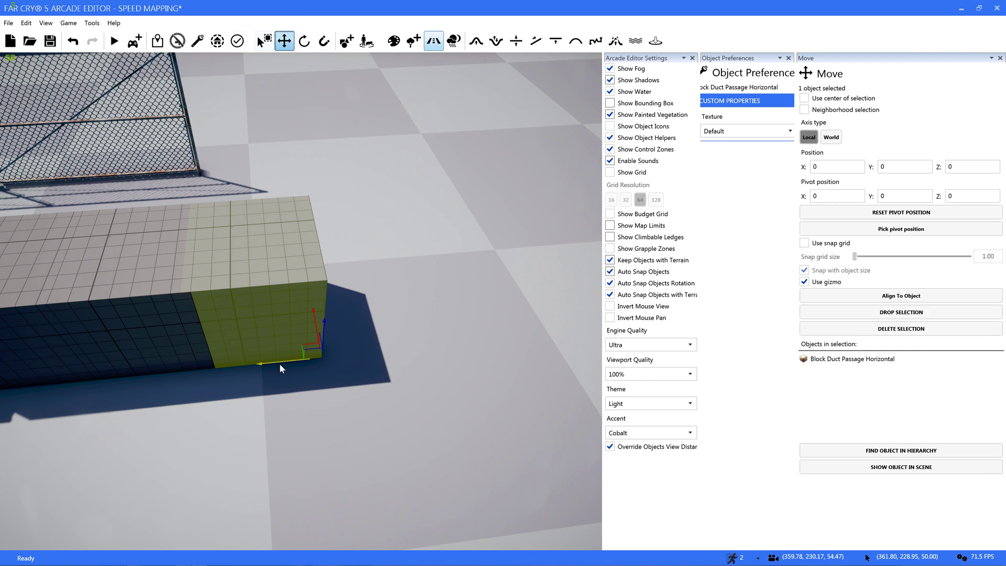
left_click(804, 243)
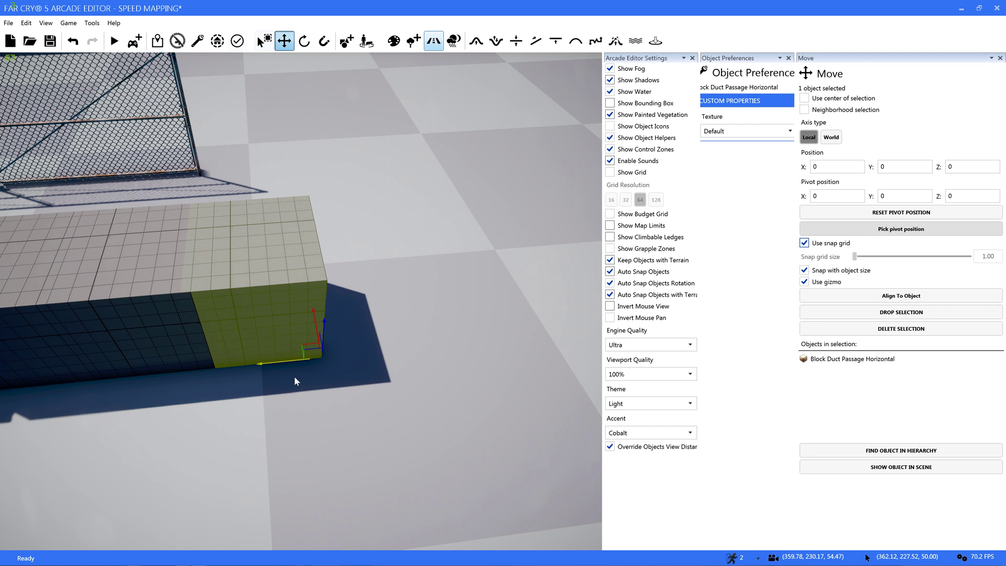
left_click_drag(269, 363, 375, 351, "shift")
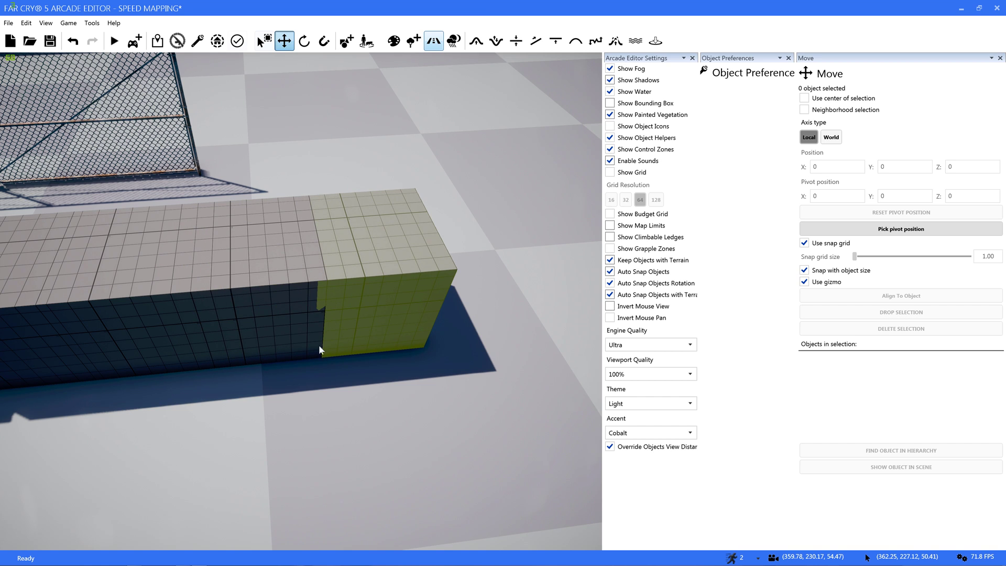
- Review the complete layout of bridge, wall, fence, pipe and block rows from an elevated viewpoint
right_click_drag(284, 408, 297, 372)
key("s")
key("s")
key("a")
key("a")
key("a")
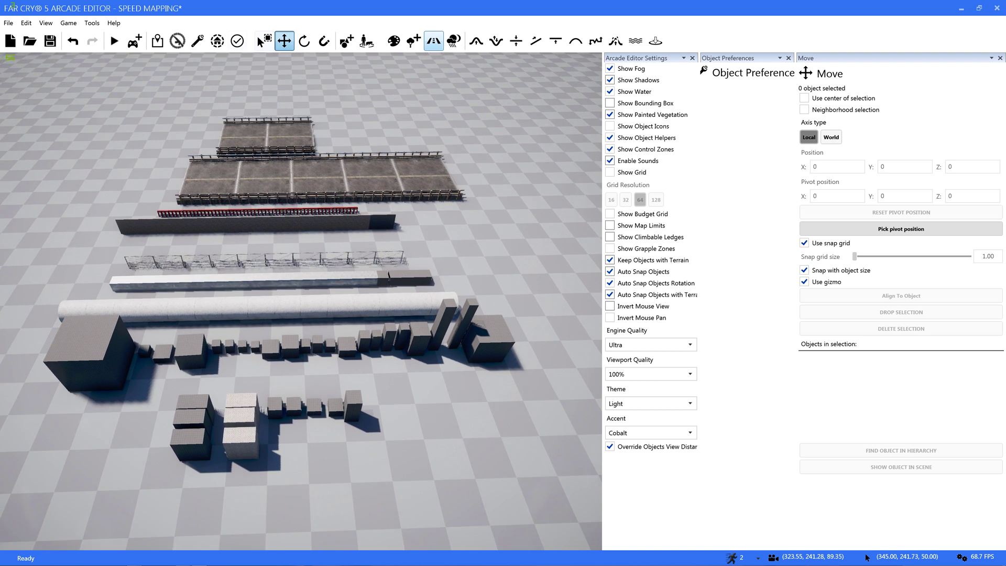
right_click_drag(243, 325, 244, 307)
key("w")
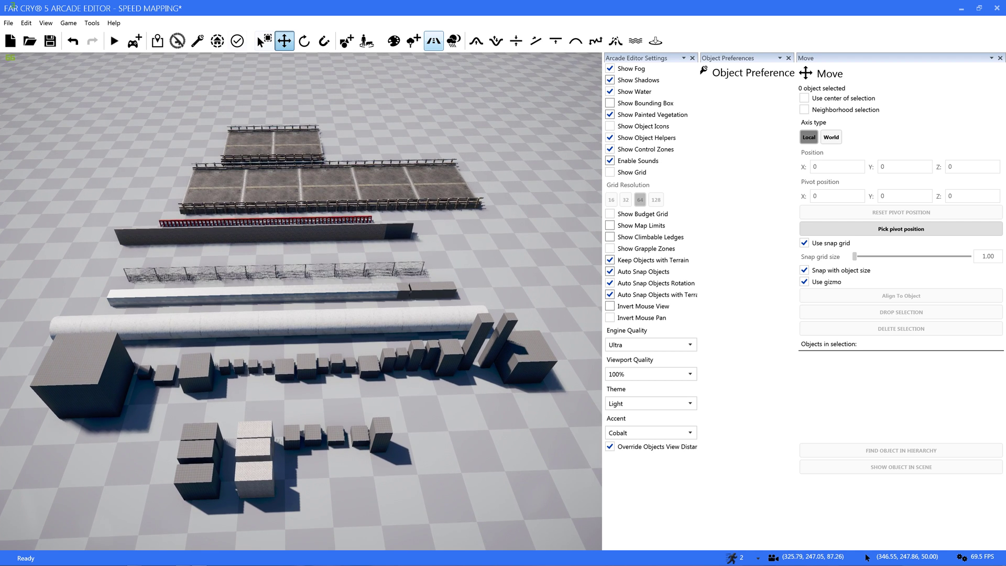